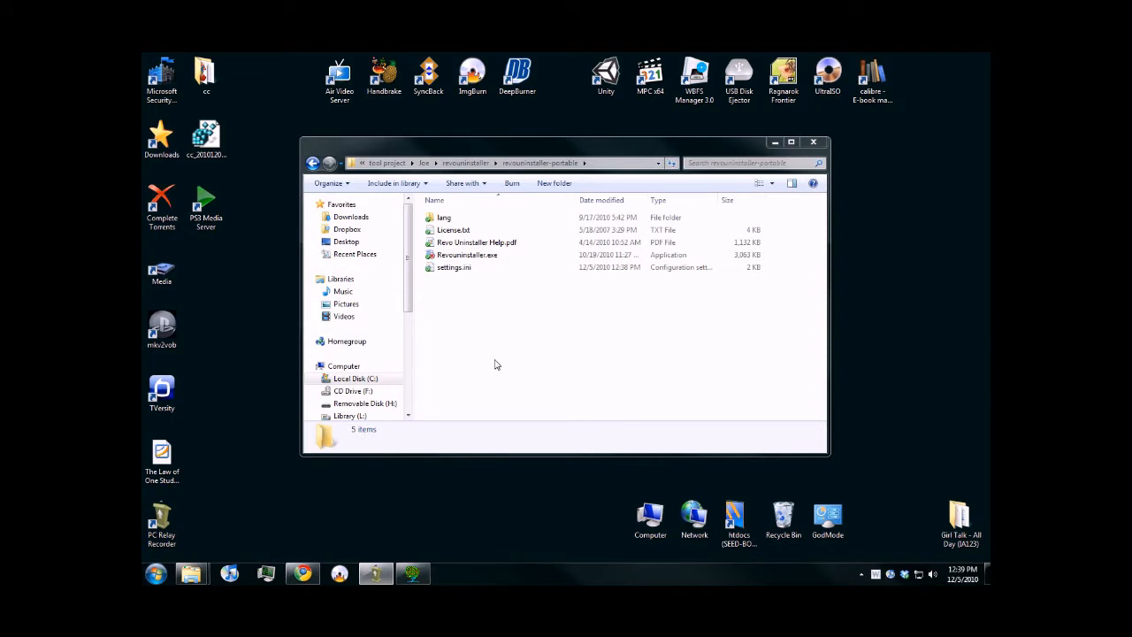
- Launch Revouninstaller.exe and switch the installed programs list to the Details view after trying the List view
left_click(488, 258)
double_click(488, 258)
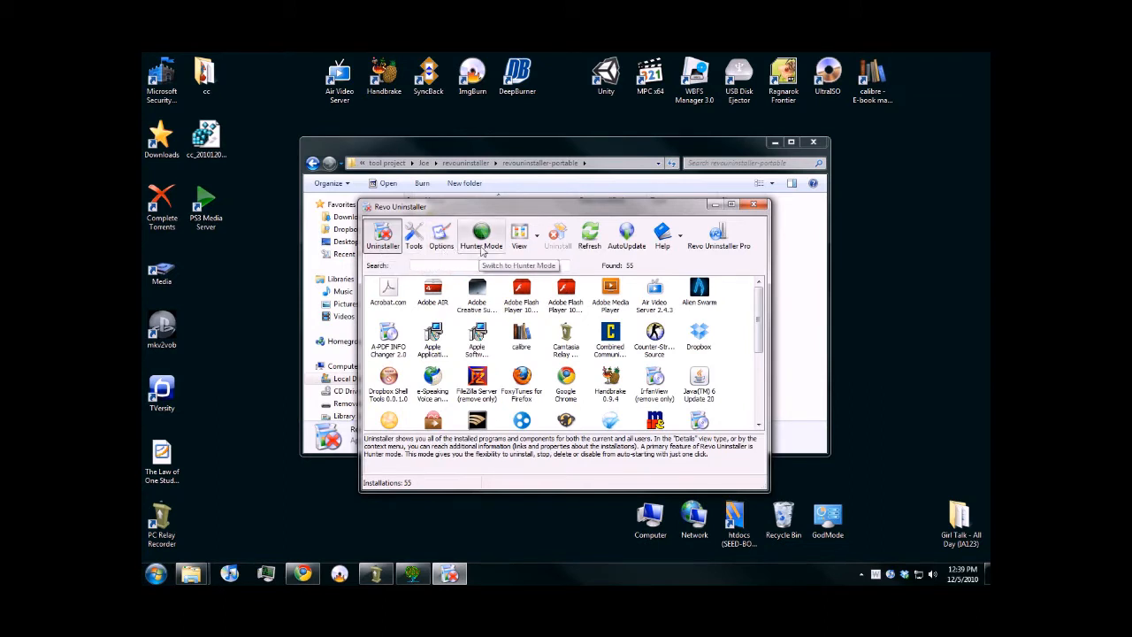
left_click(536, 236)
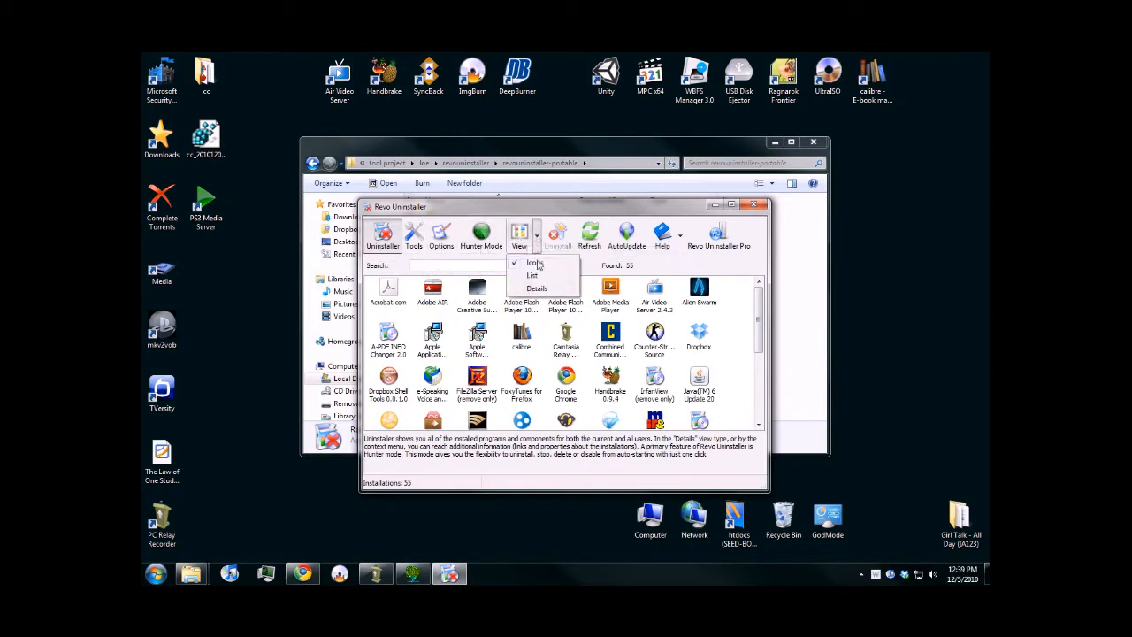
left_click(532, 277)
left_click(536, 236)
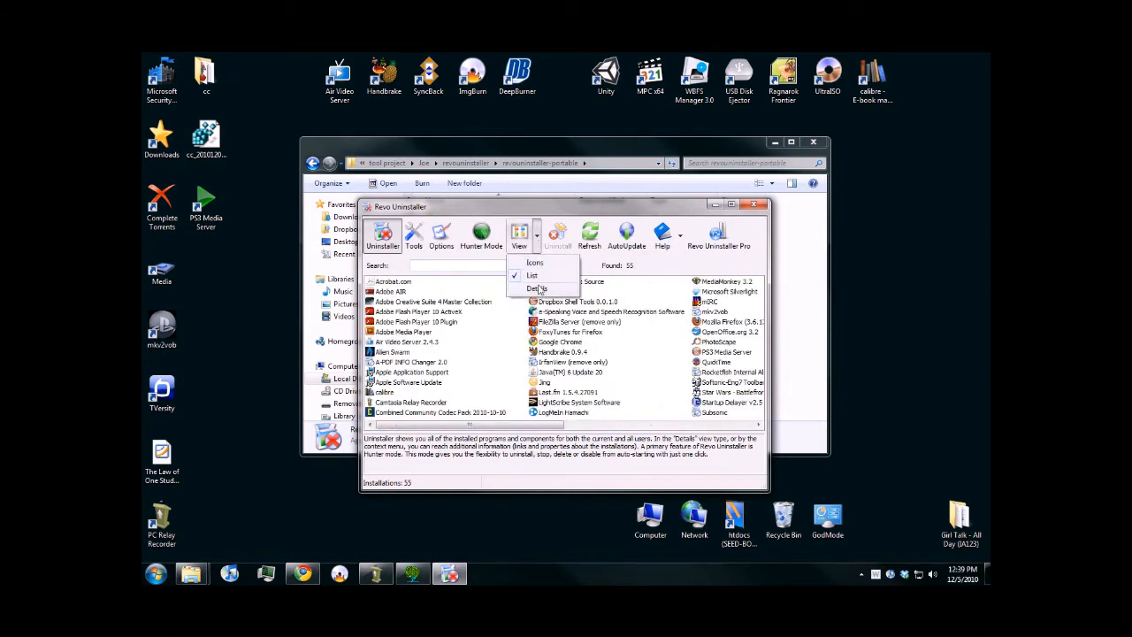
left_click(537, 288)
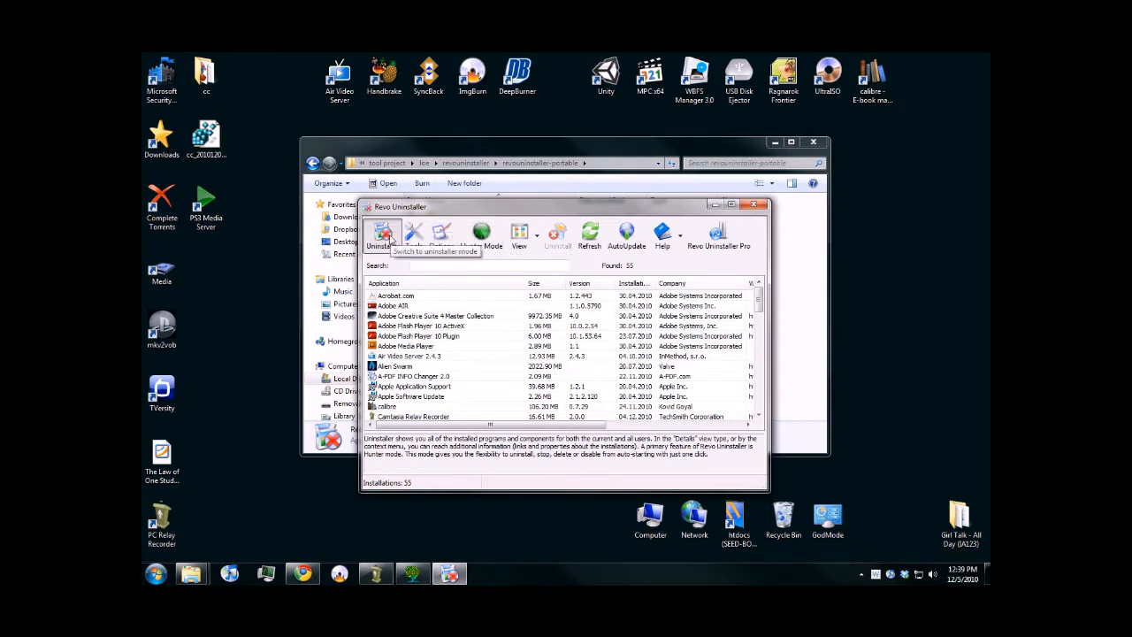
- Find Jing in the installed programs, inspect its uninstall key in Registry Editor, and close the editor
left_click(753, 300)
left_click_drag(757, 302, 757, 333)
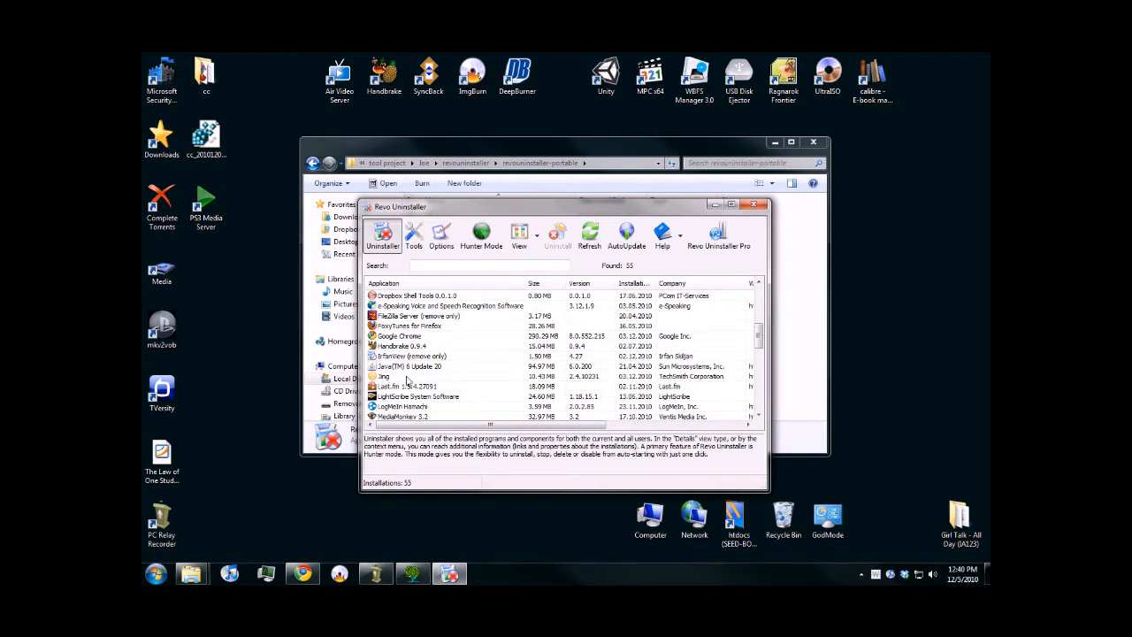
left_click(398, 379)
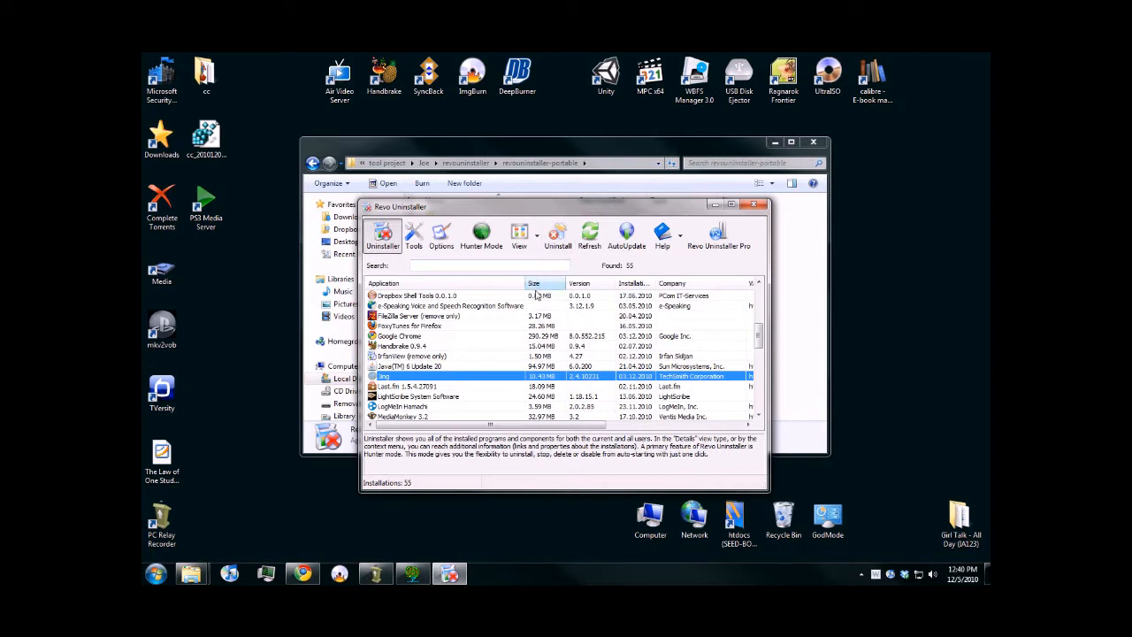
right_click(431, 376)
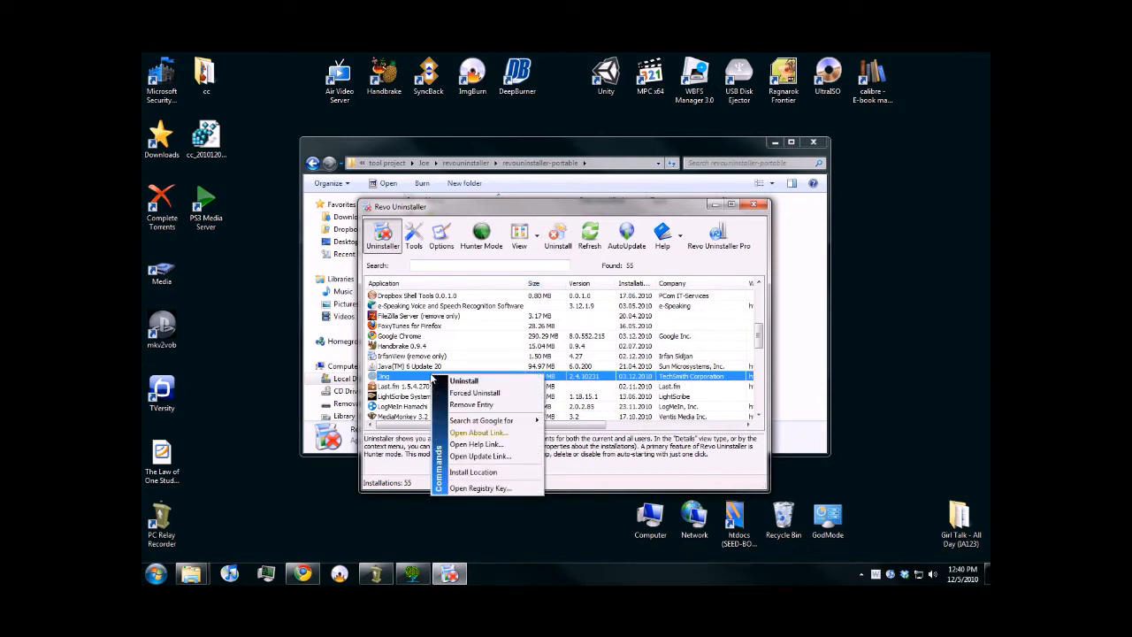
left_click(479, 489)
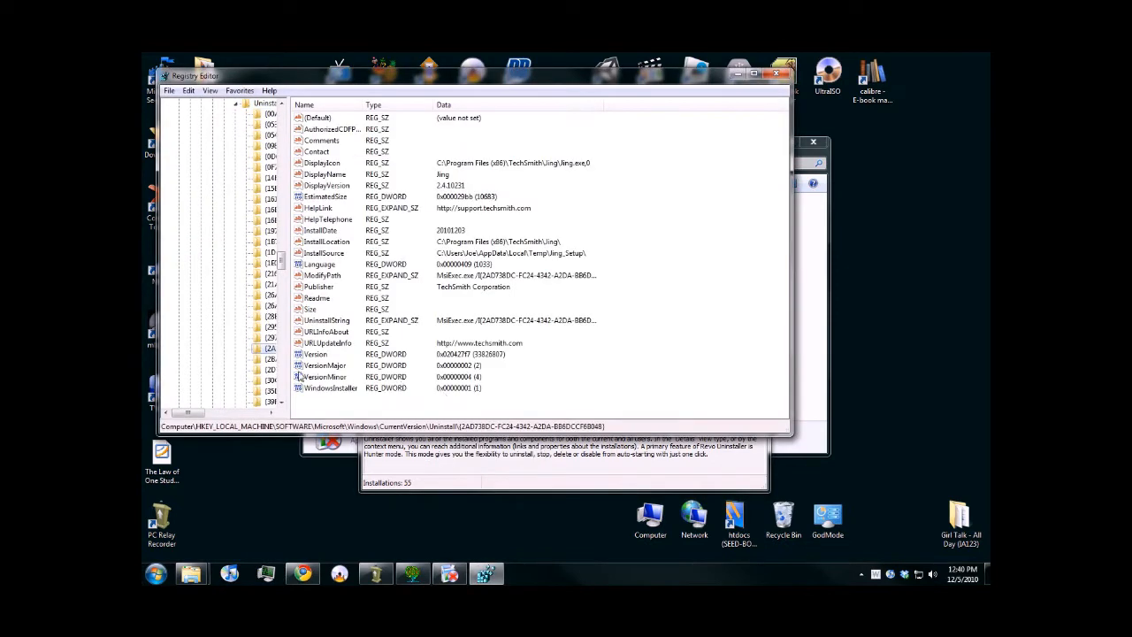
left_click(210, 415)
left_click_drag(210, 416, 250, 423)
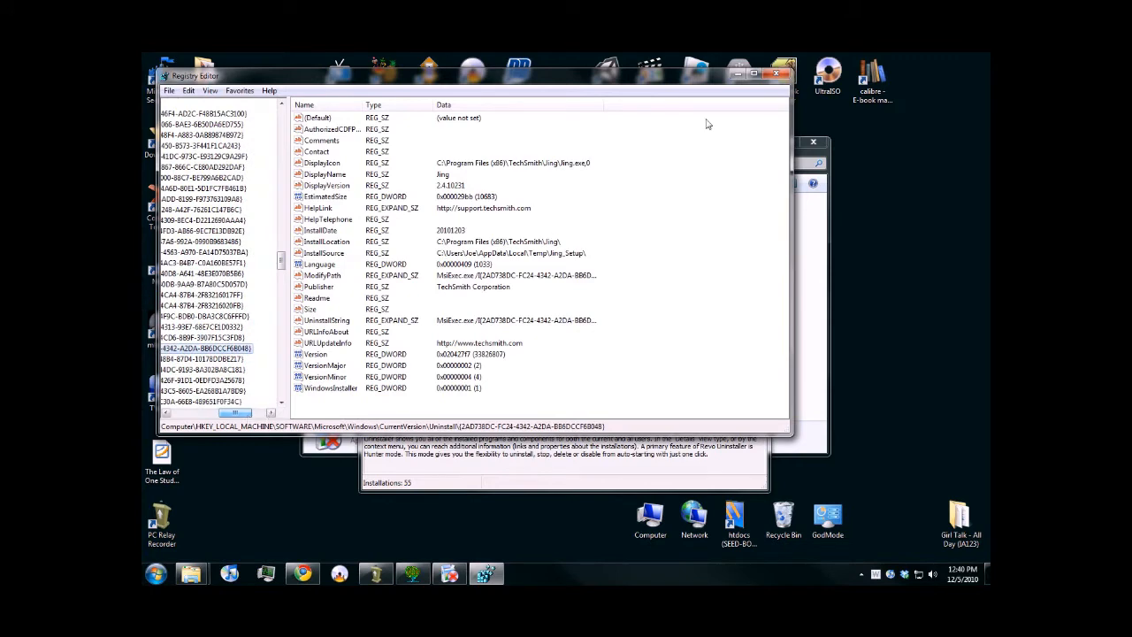
left_click(775, 73)
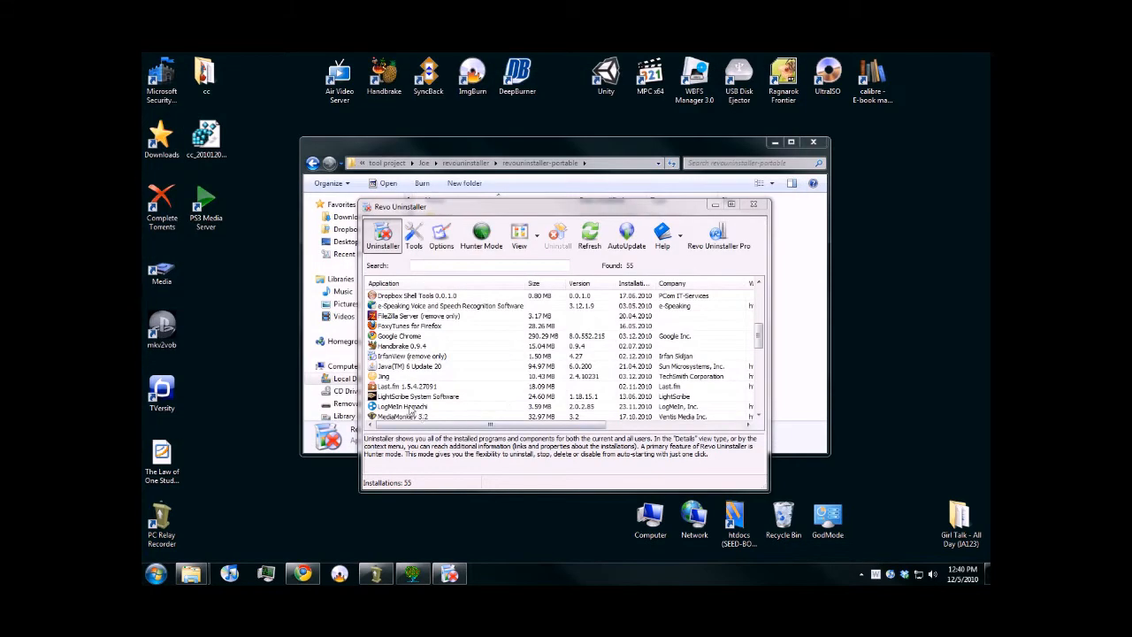
- View the files in Jing's install location and close that folder window
right_click(389, 376)
left_click(439, 475)
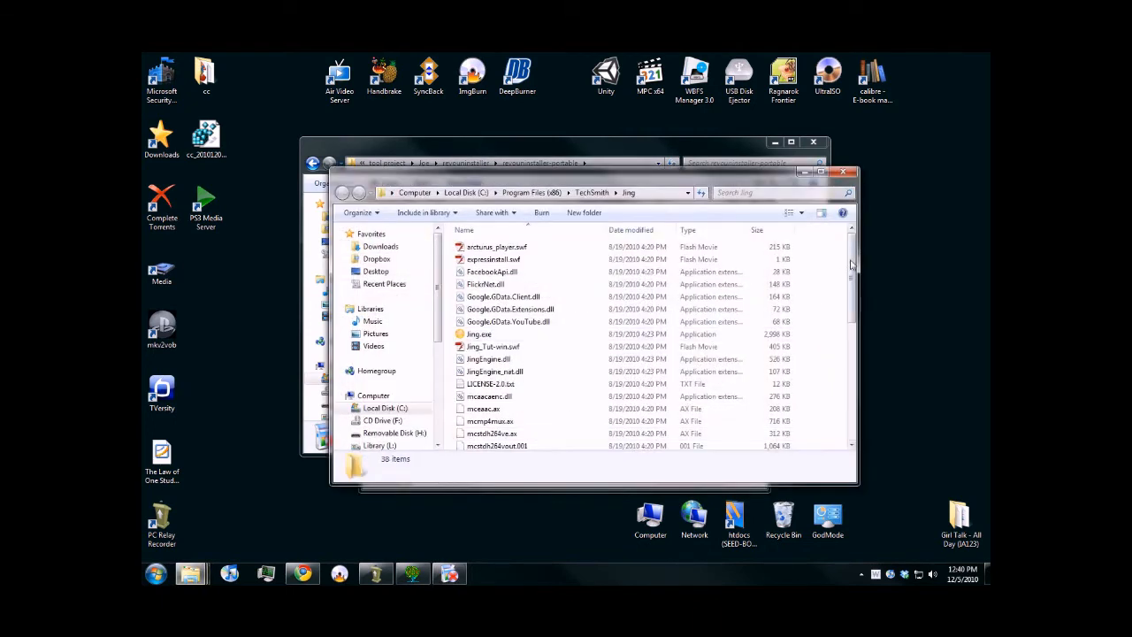
left_click(844, 172)
- Start uninstalling Jing, confirm the removal, and continue with the Moderate uninstall mode
right_click(419, 380)
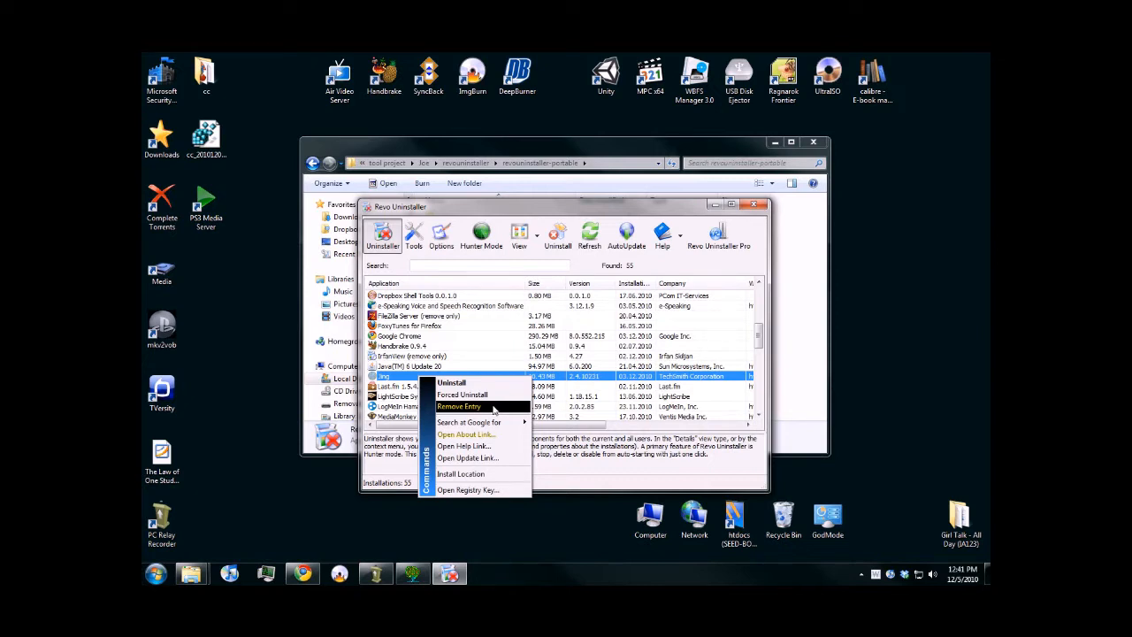
mouse_move(488, 430)
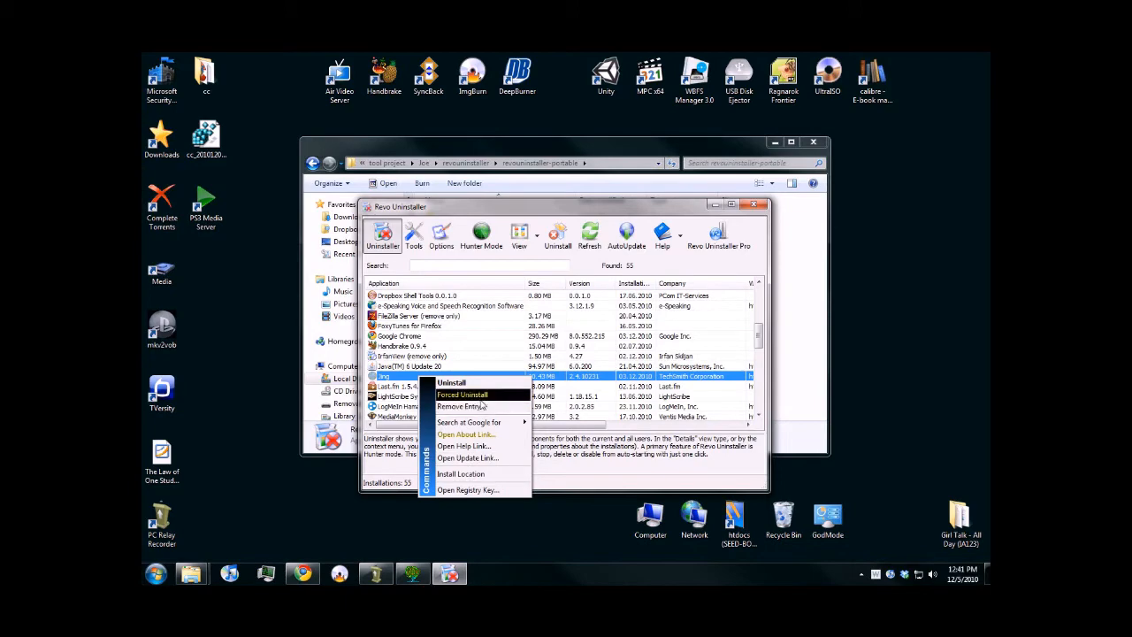
left_click(483, 386)
left_click(599, 385)
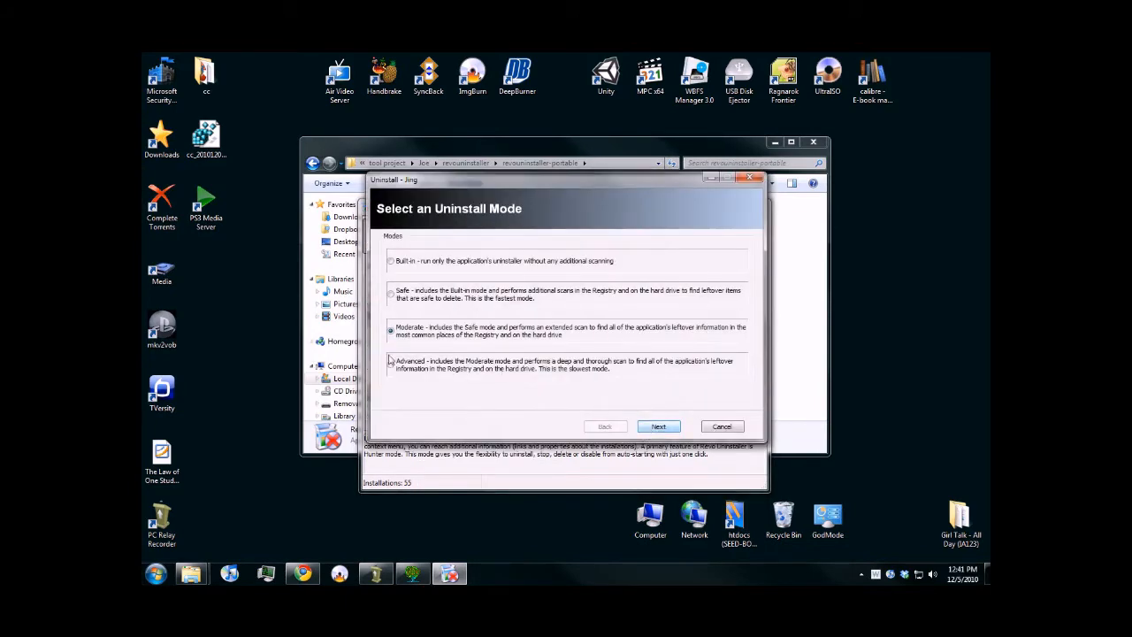
left_click(651, 428)
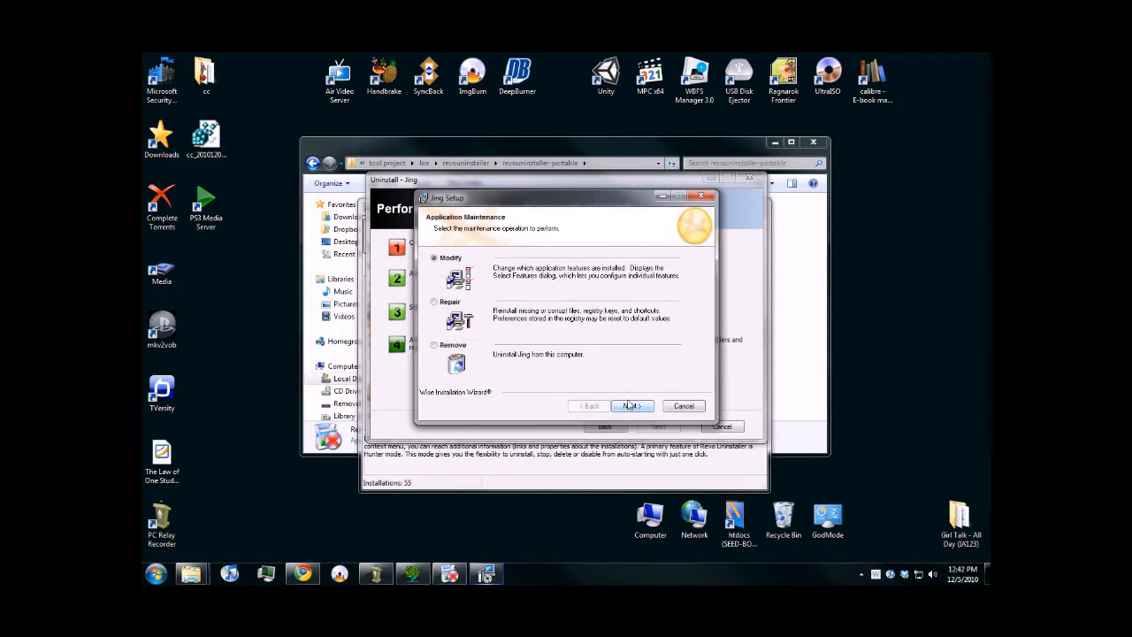
- Remove Jing with its built-in setup wizard and proceed to the scan for leftover files and registry items
left_click(440, 345)
left_click(647, 405)
left_click(645, 405)
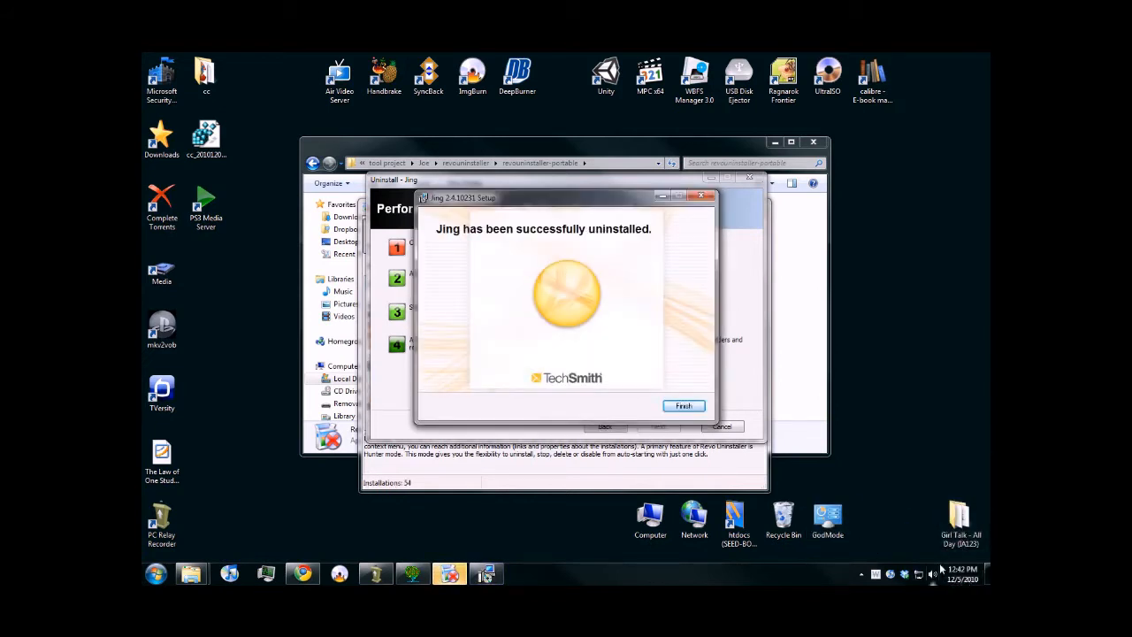
left_click(698, 408)
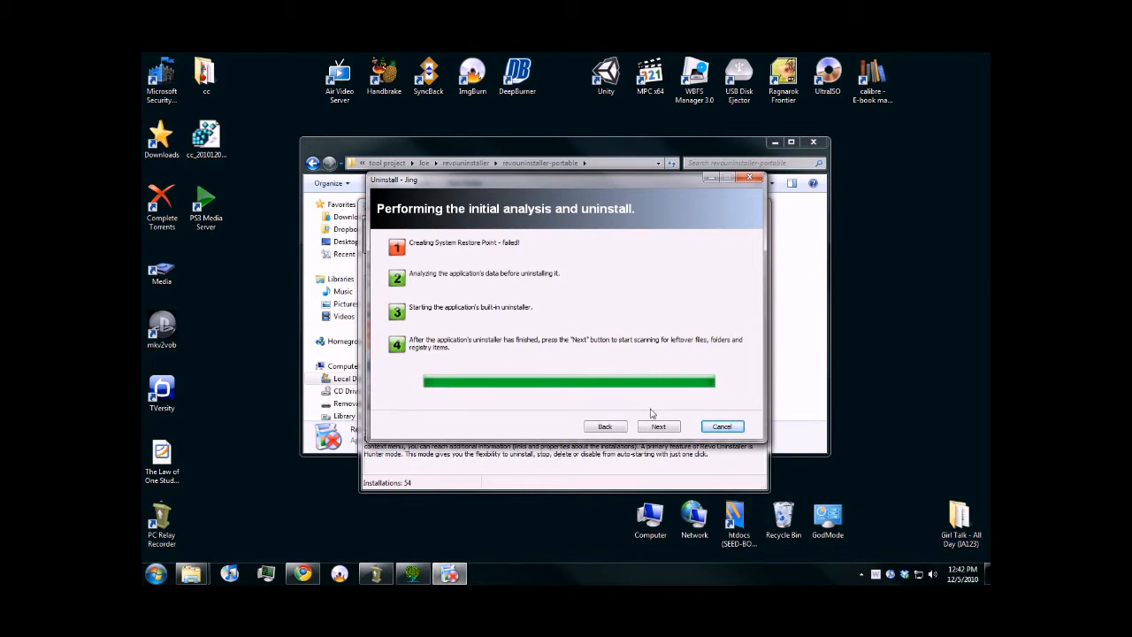
left_click(660, 427)
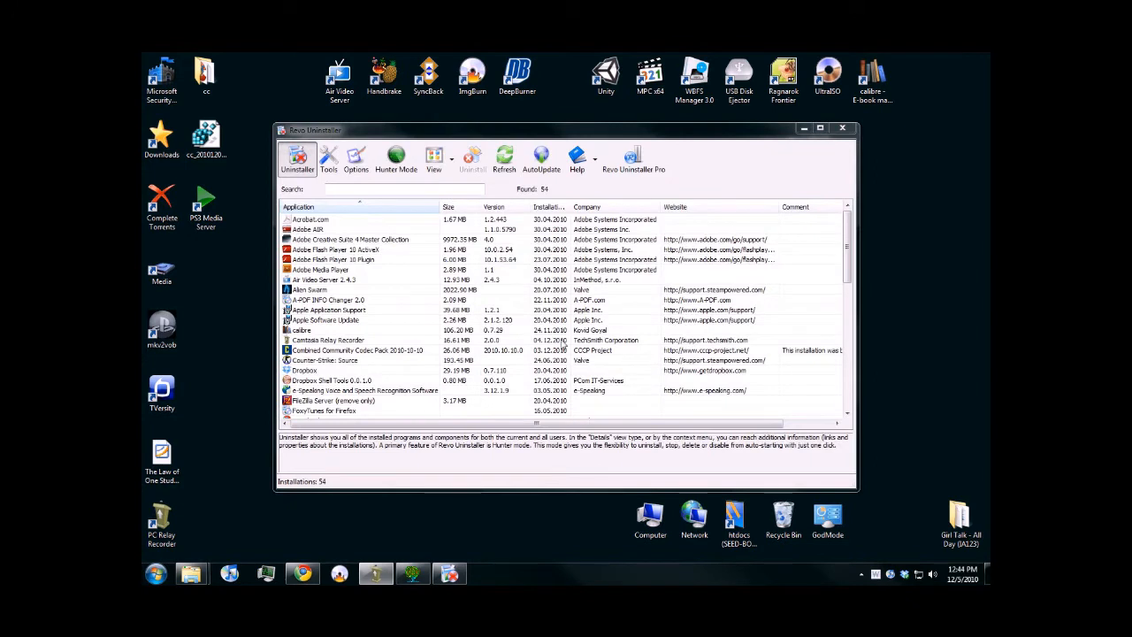
- Review the optimization tools: Autorun Manager, Windows Tools including the Netstat and Windows Components entries, and Junk Files Cleaner
left_click(328, 161)
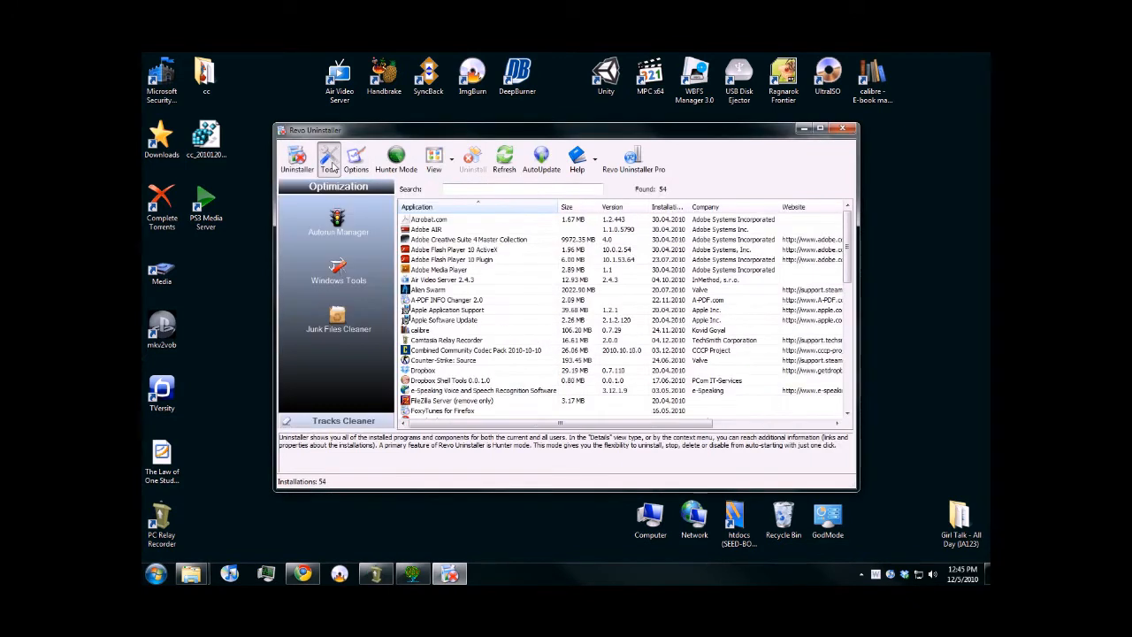
left_click(377, 244)
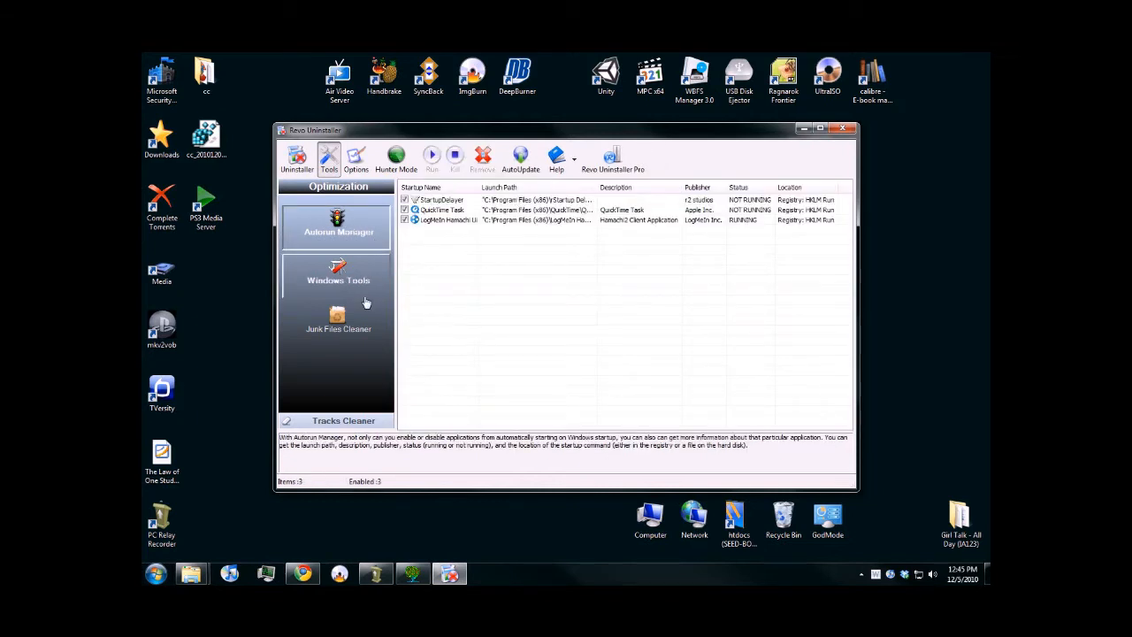
left_click(331, 277)
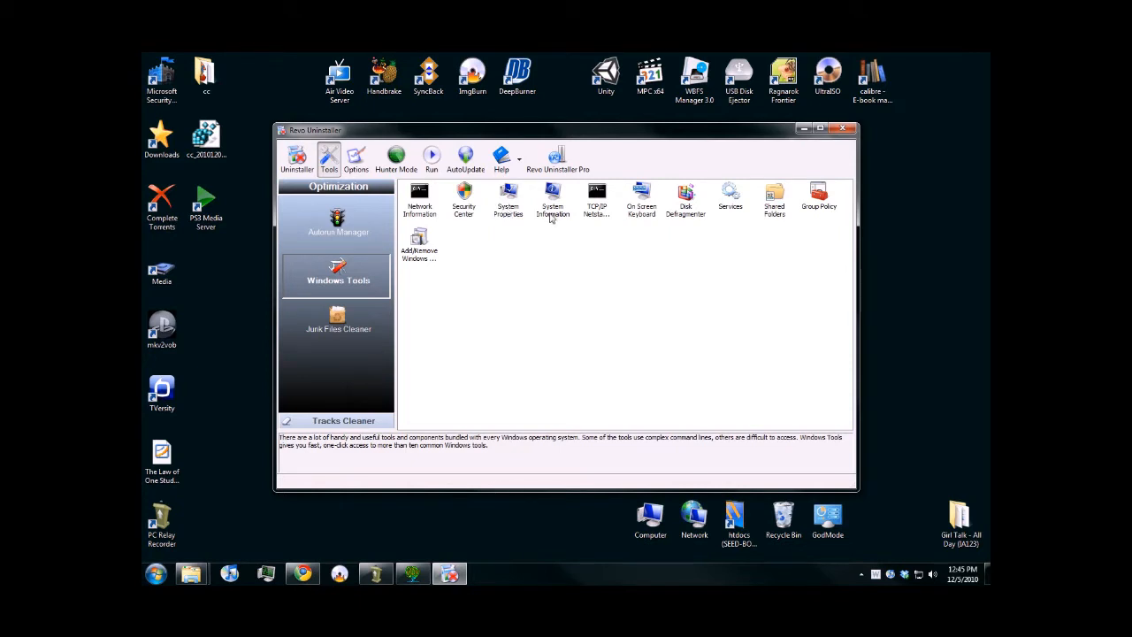
left_click(591, 211)
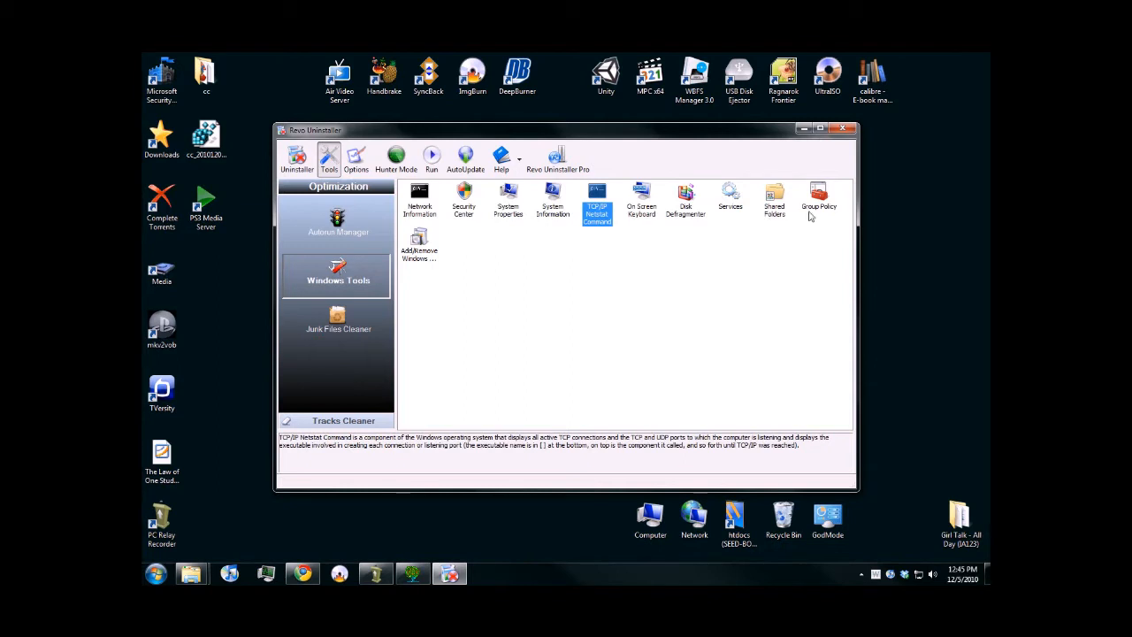
left_click(419, 248)
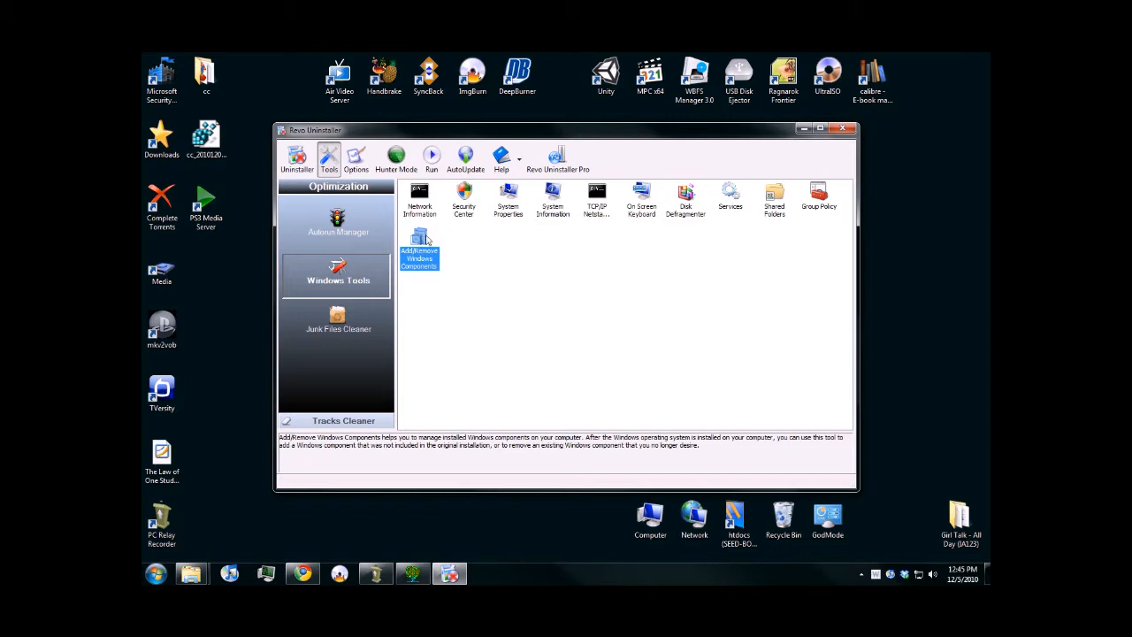
left_click(340, 323)
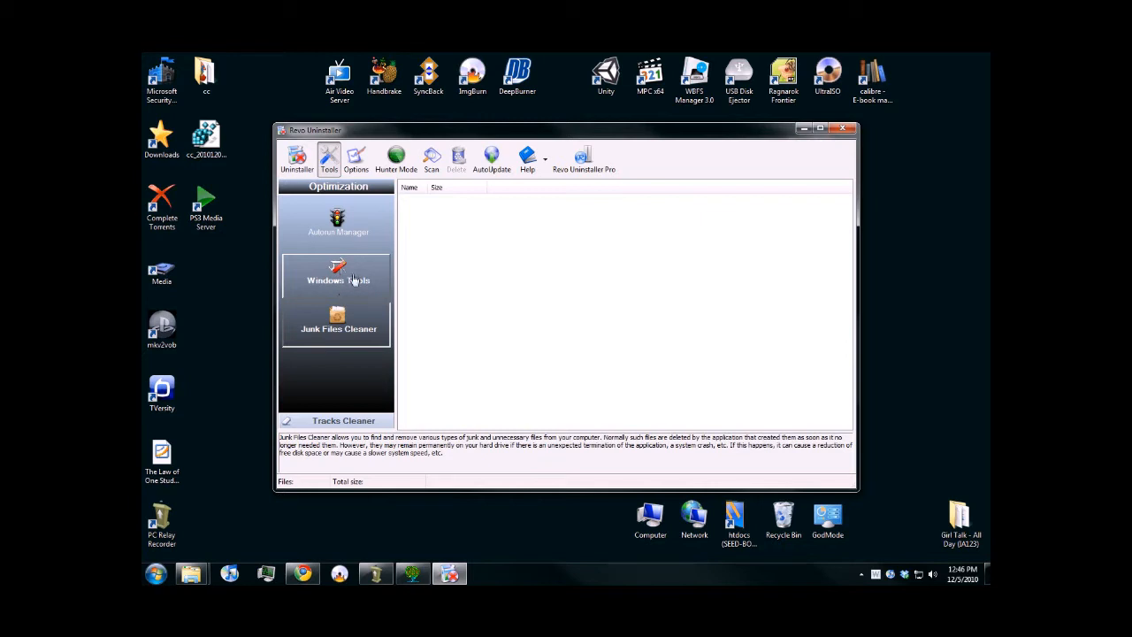
left_click_drag(455, 132, 467, 128)
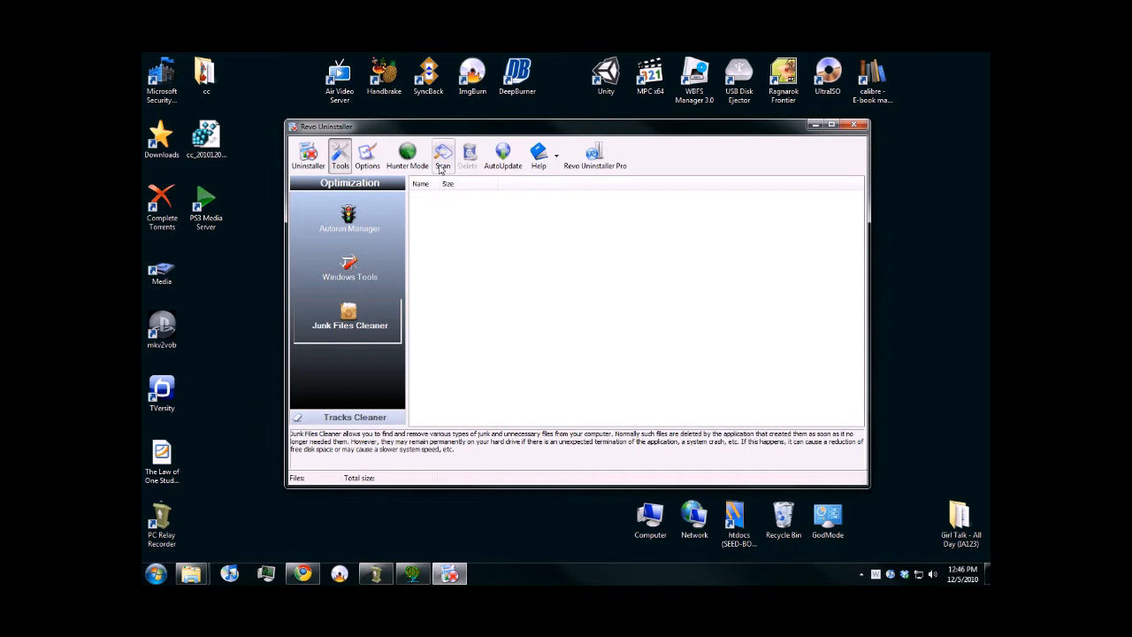
- Run Network Information from the Windows Tools, look through the adapter configuration output, and close it
left_click(352, 265)
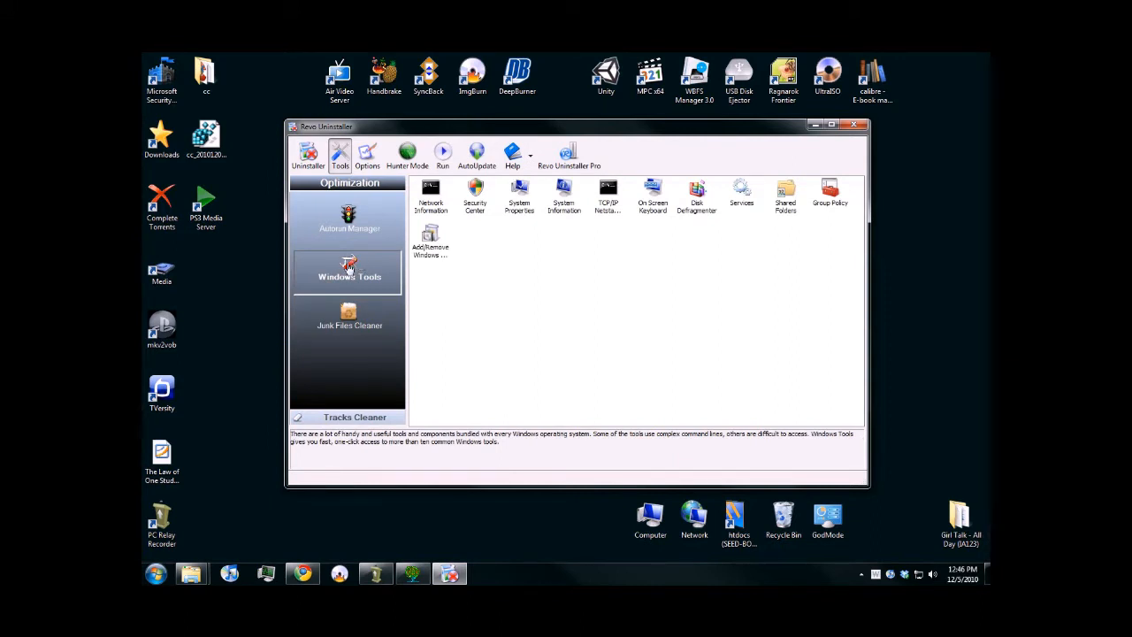
double_click(436, 193)
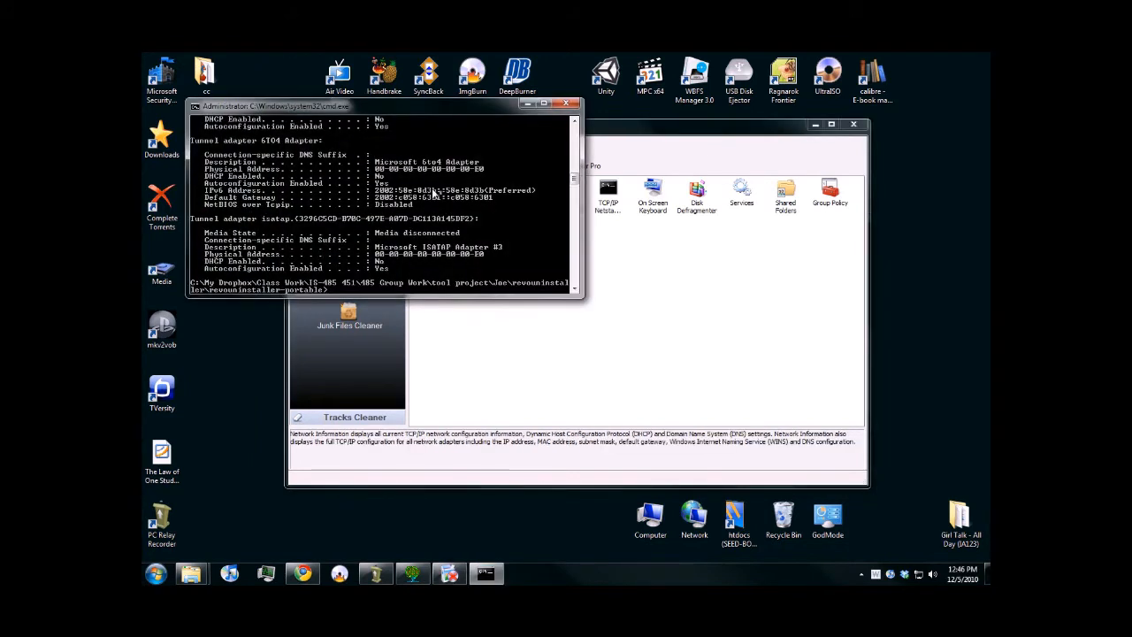
left_click_drag(575, 188, 586, 146)
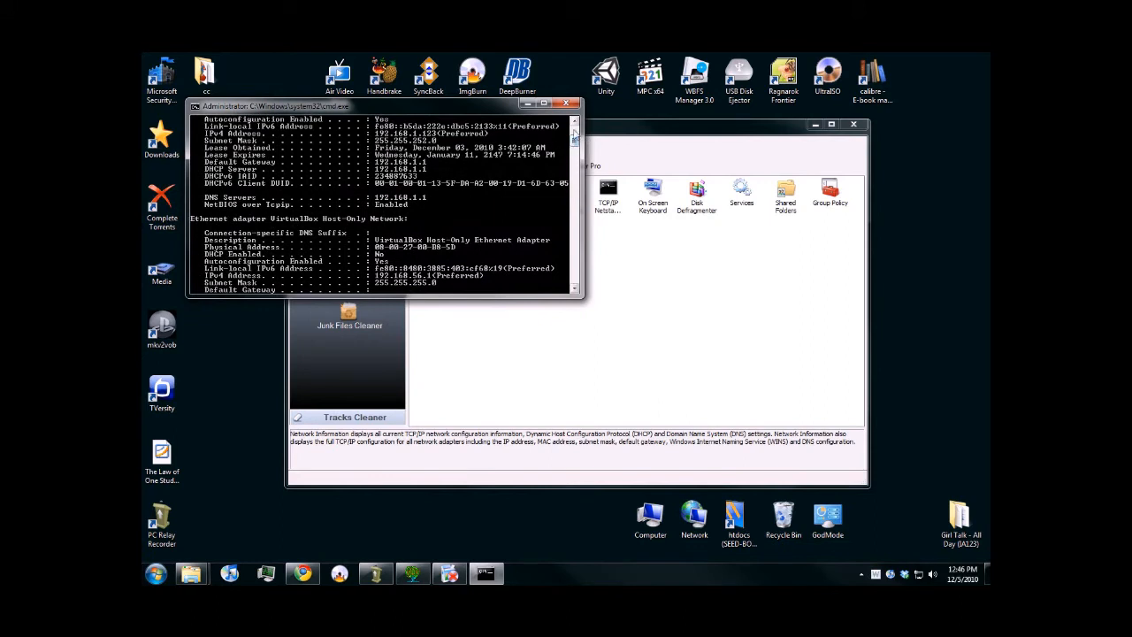
left_click(567, 104)
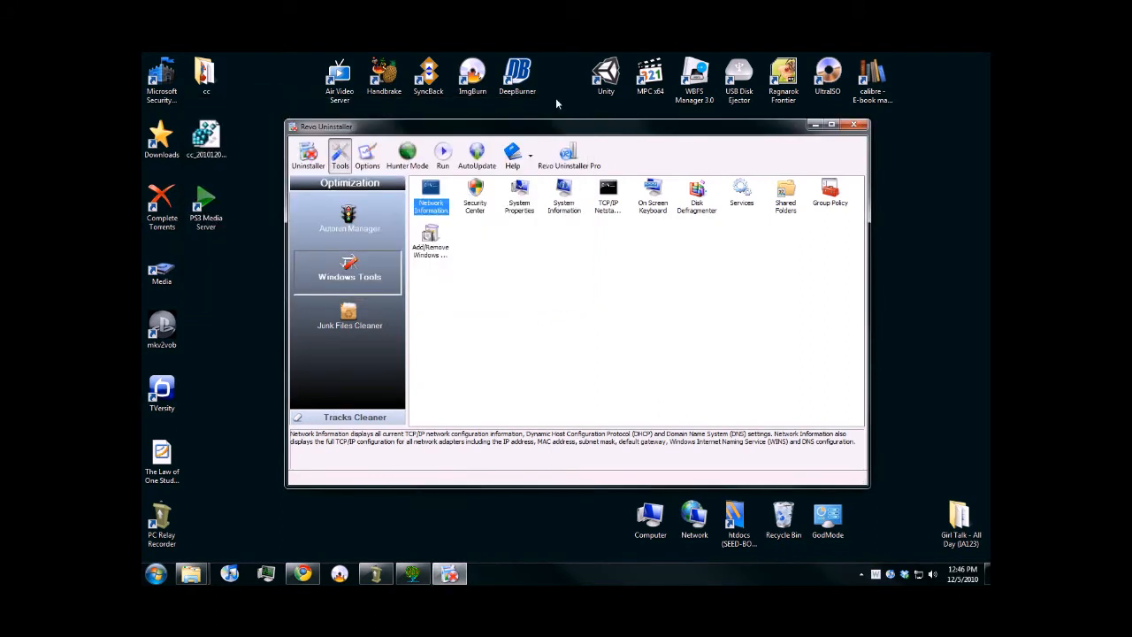
- Run the TCP/IP Netstat Command from the Windows Tools, enlarge its window to look through the active connections, and close it
left_click(608, 191)
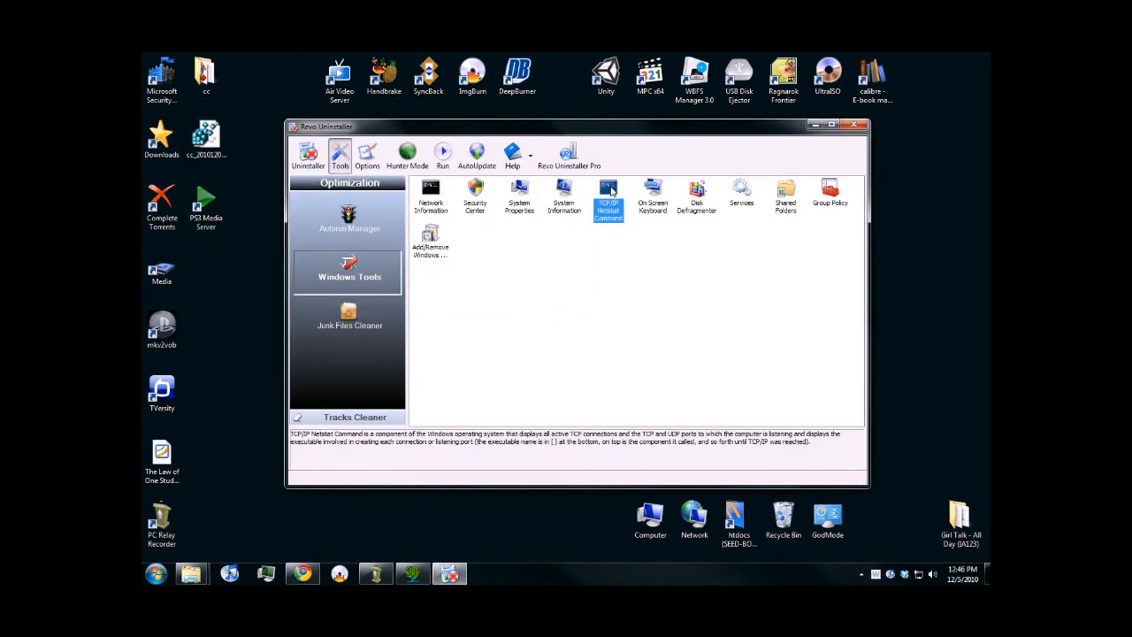
double_click(608, 195)
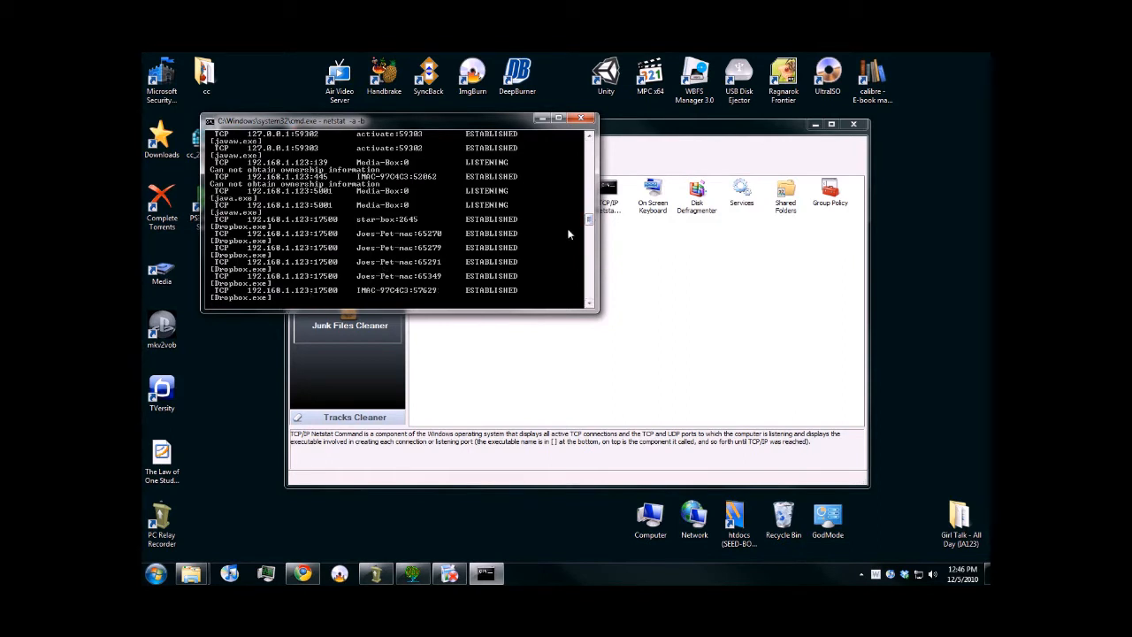
left_click_drag(588, 222, 588, 215)
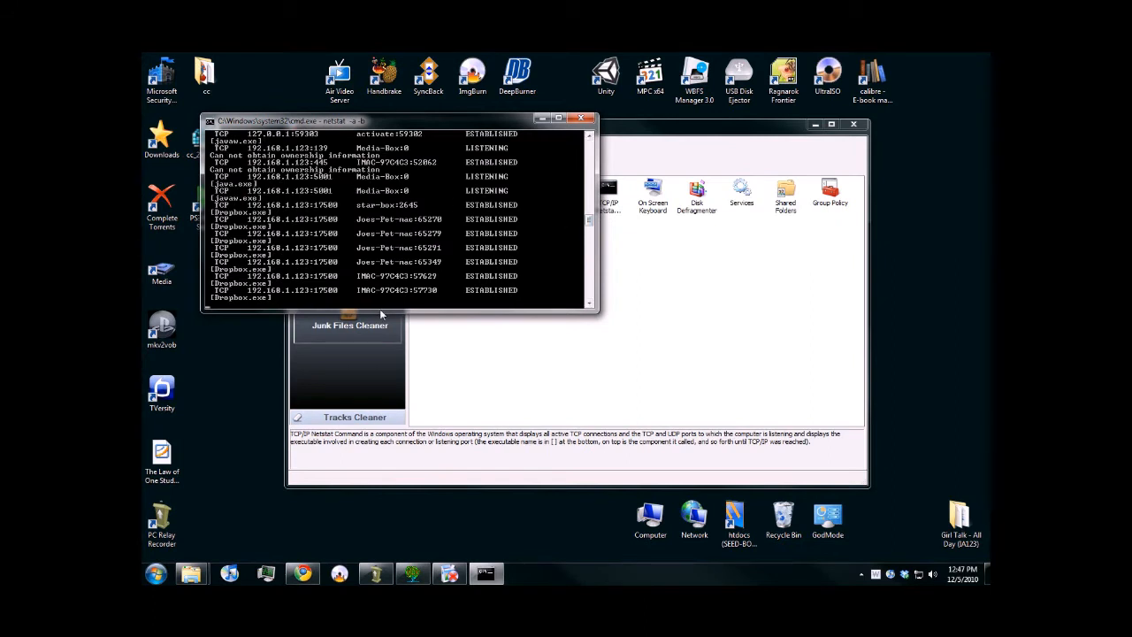
left_click_drag(378, 308, 364, 501)
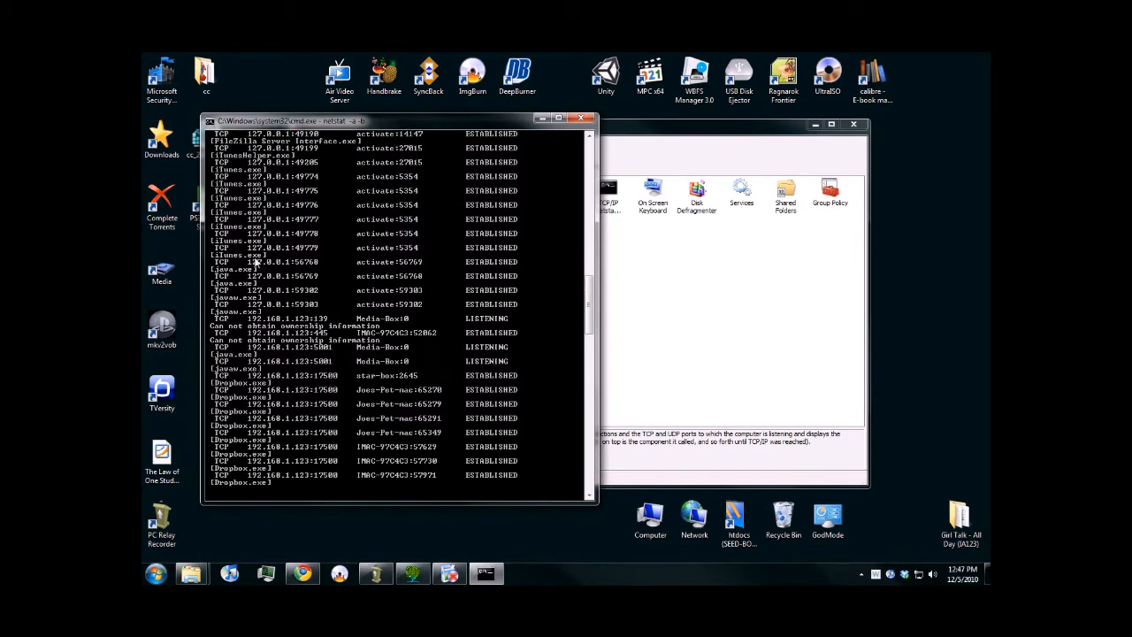
scroll(230, 258, "up", 5)
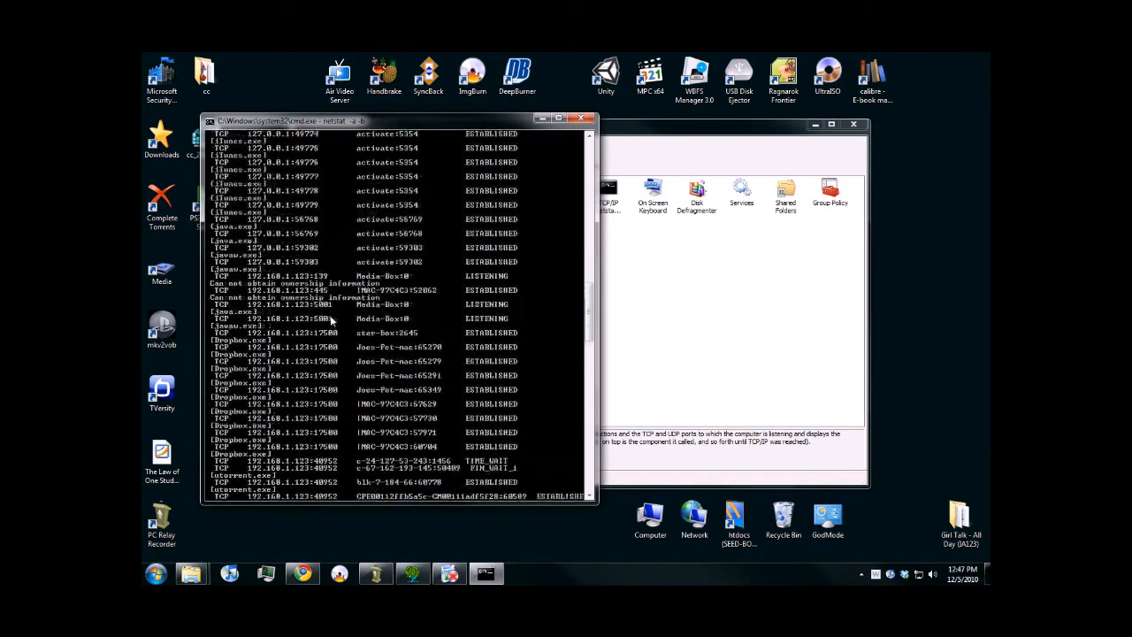
scroll(332, 323, "up", 5)
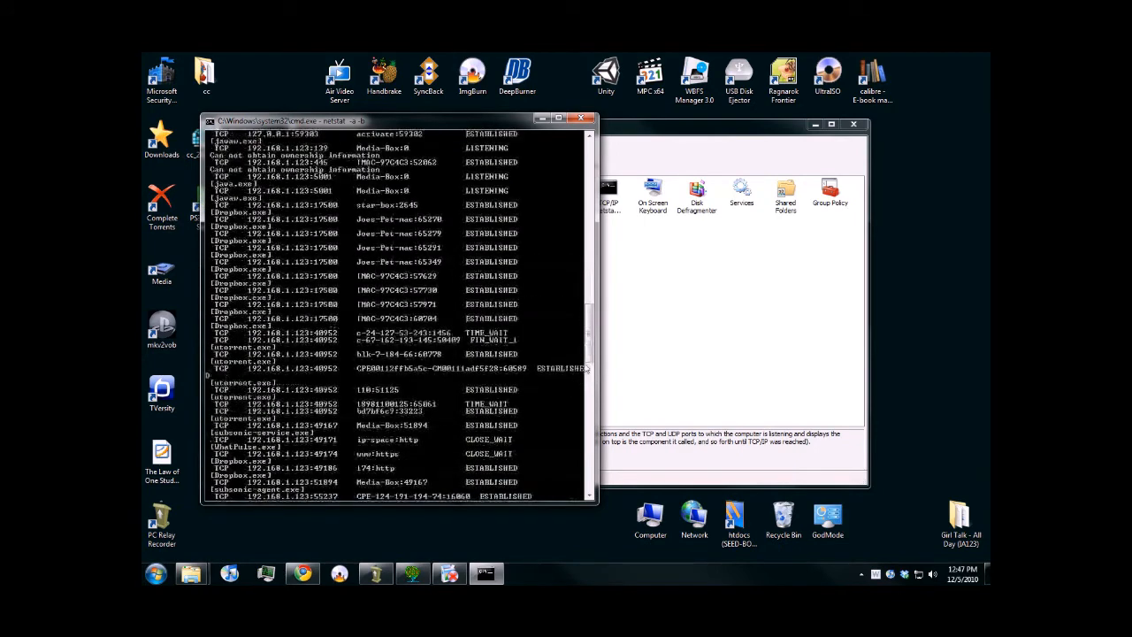
left_click_drag(590, 347, 589, 376)
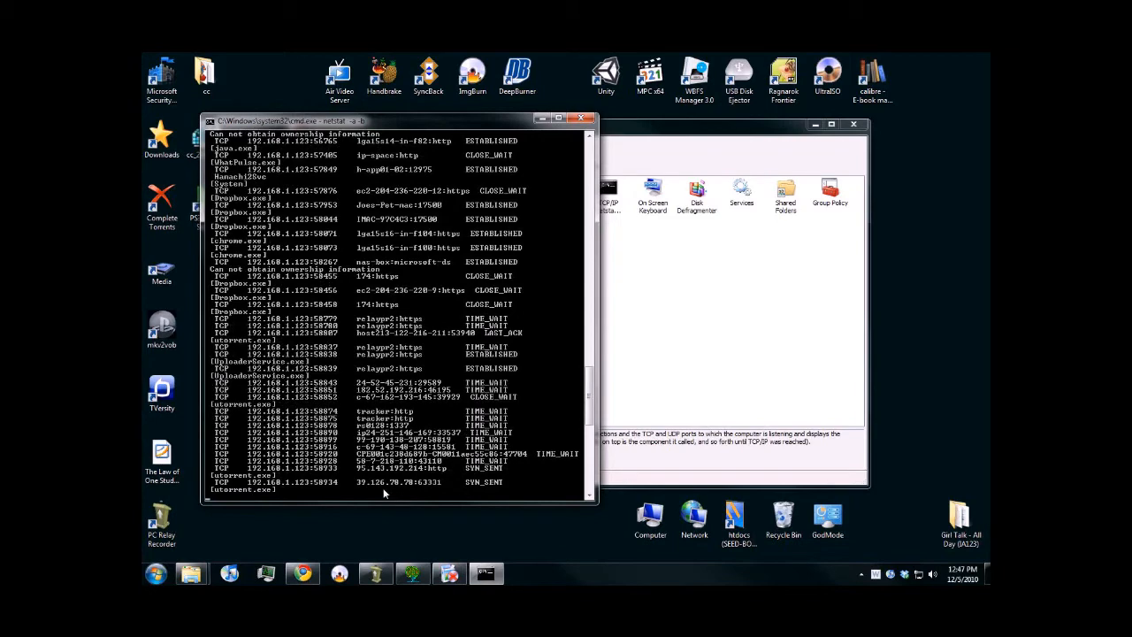
left_click(582, 118)
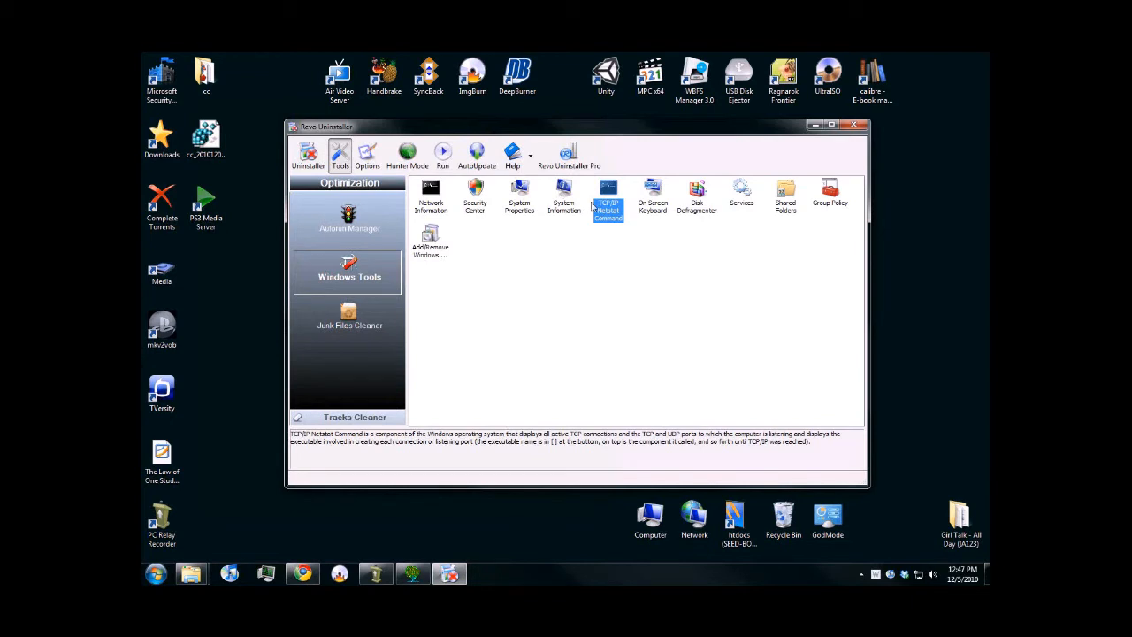
- Open System Information, examine the system type, processor, BIOS and page file entries in the summary, and close it
double_click(563, 203)
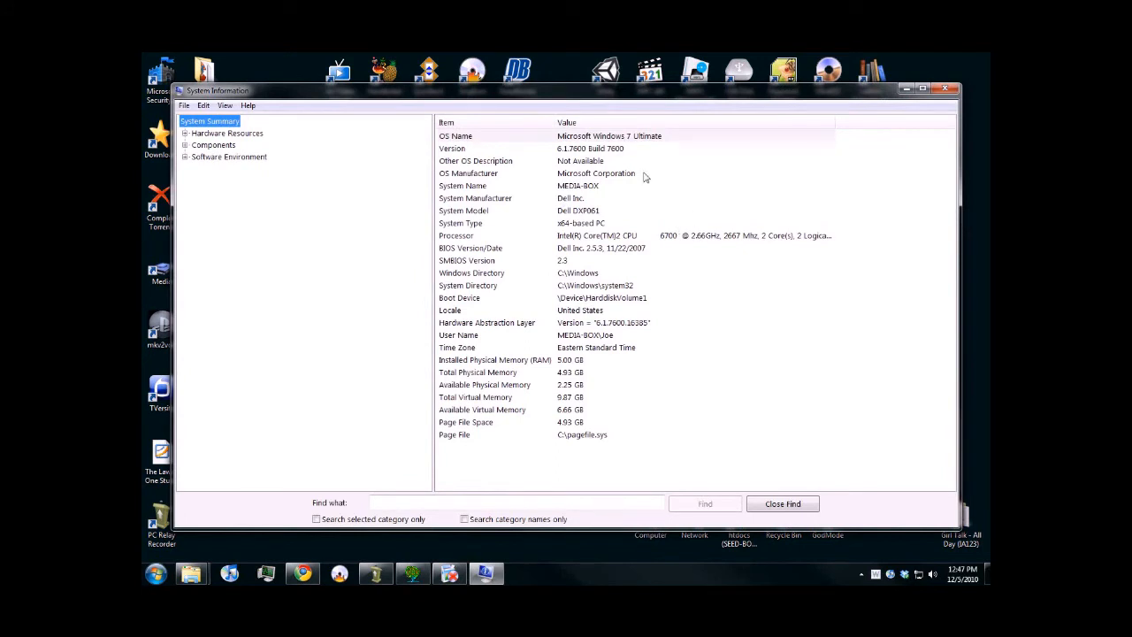
left_click(485, 203)
left_click(476, 227)
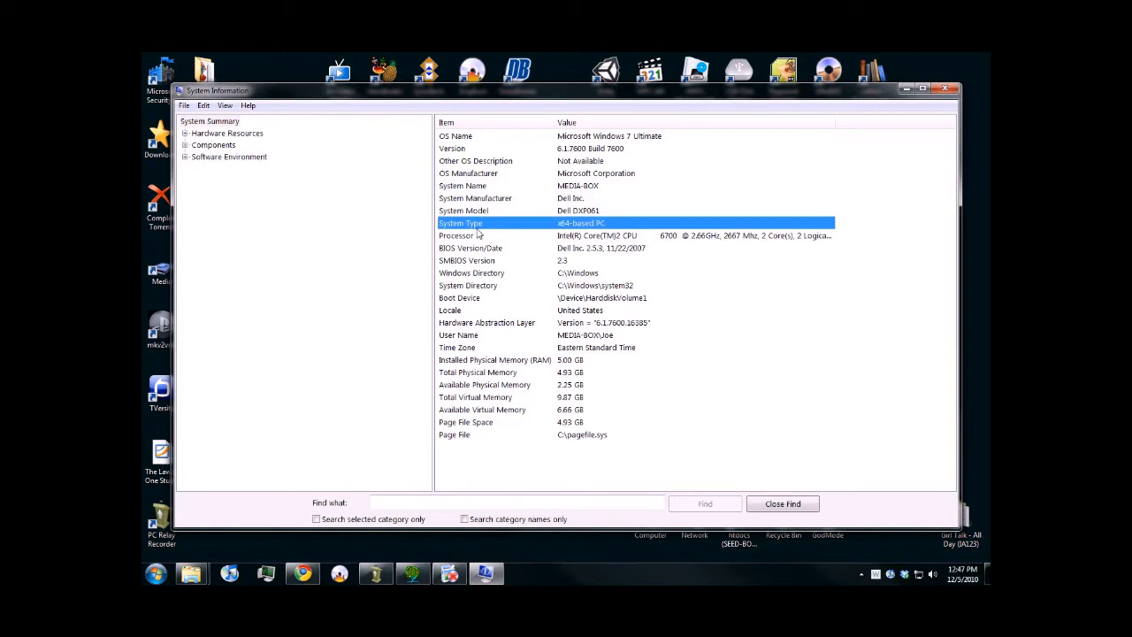
left_click(474, 238)
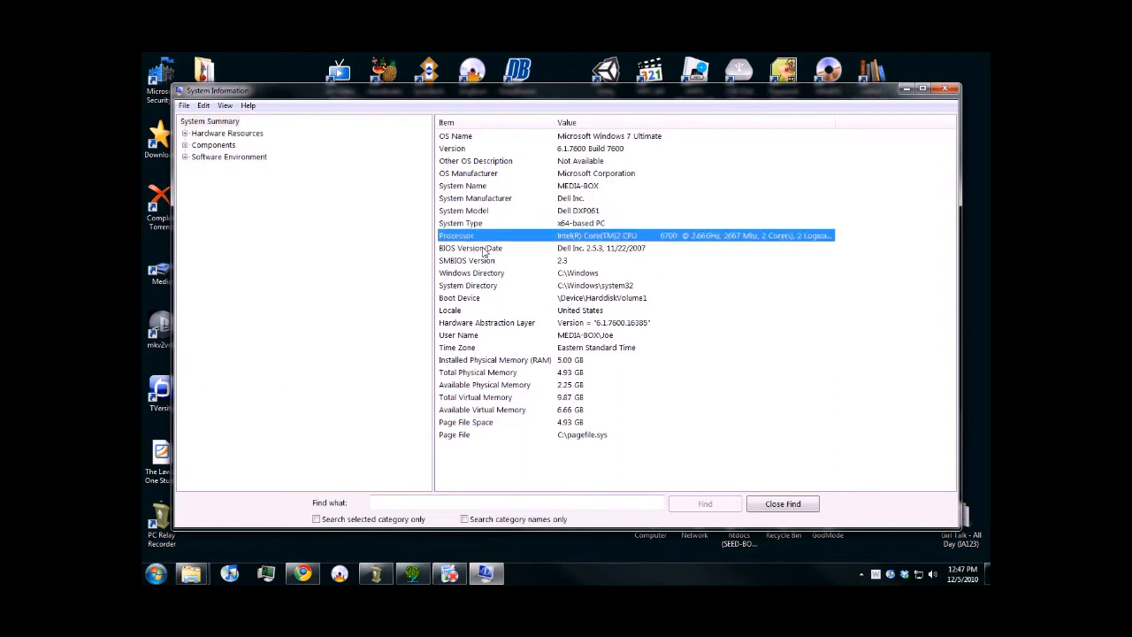
left_click(485, 250)
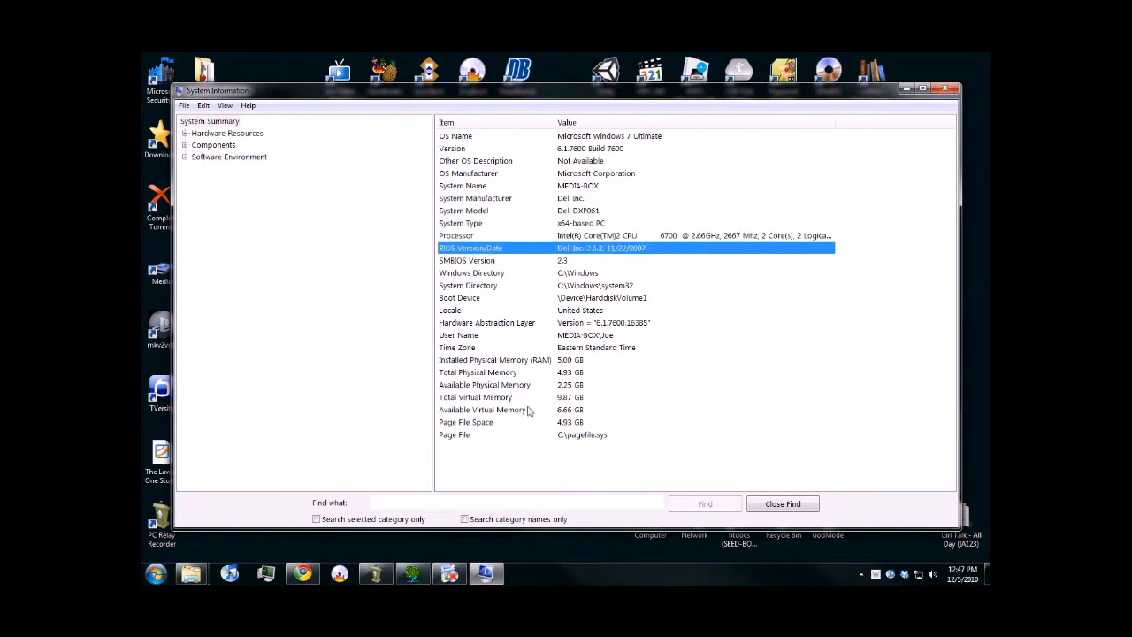
left_click(495, 423)
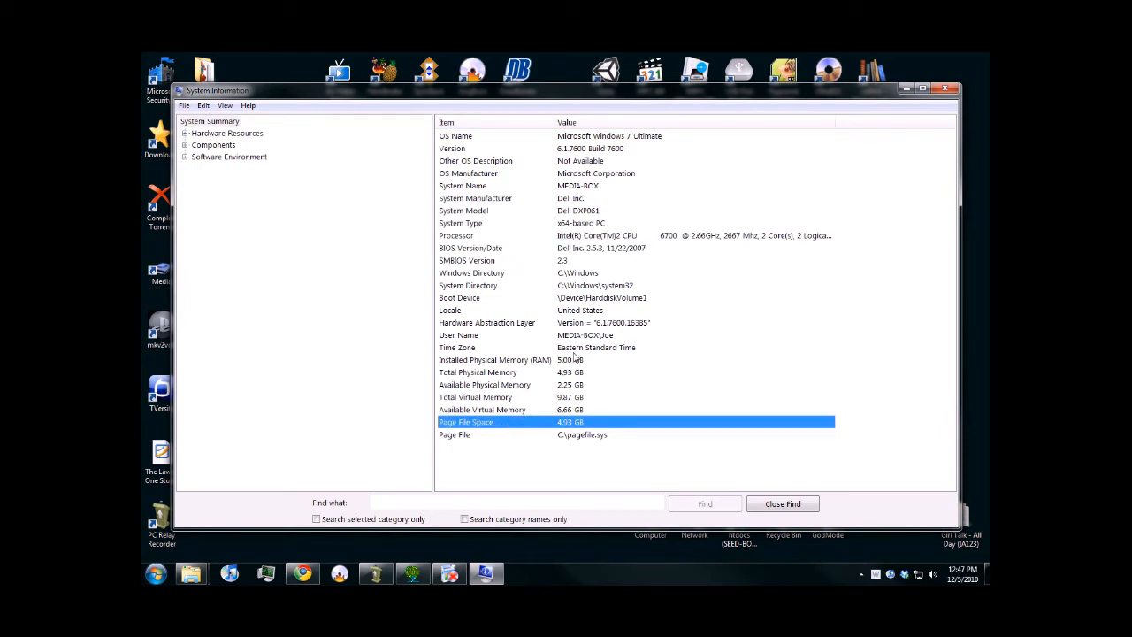
left_click(944, 89)
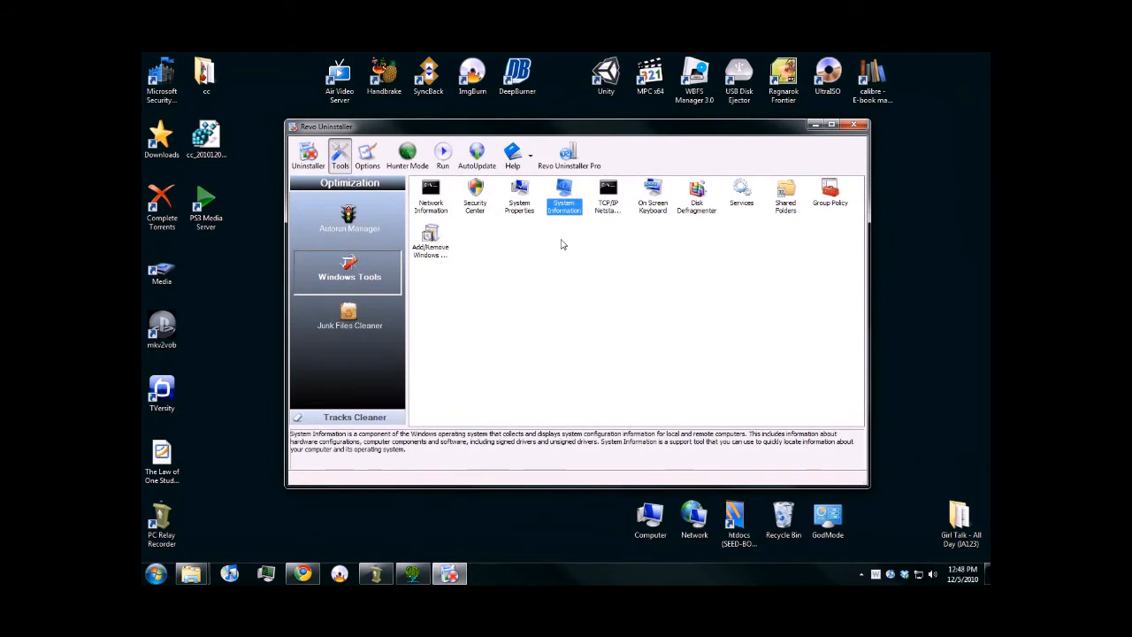
- Open Add/Remove Windows Components to view the Windows Features dialog, and dismiss it without changes
left_click(431, 237)
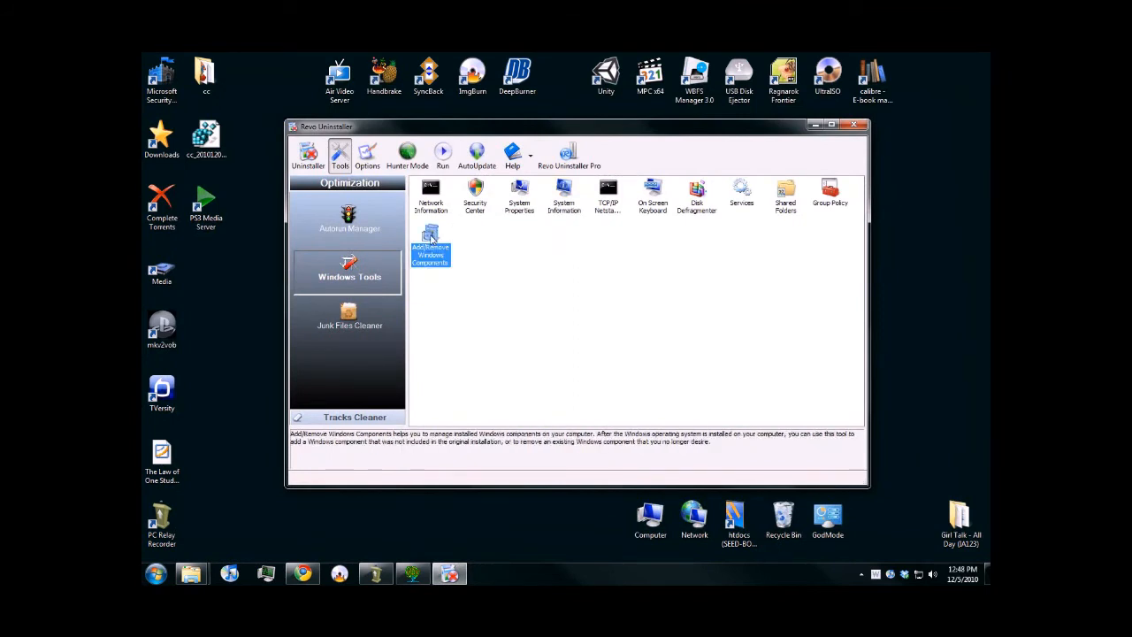
double_click(431, 237)
left_click_drag(566, 210, 612, 198)
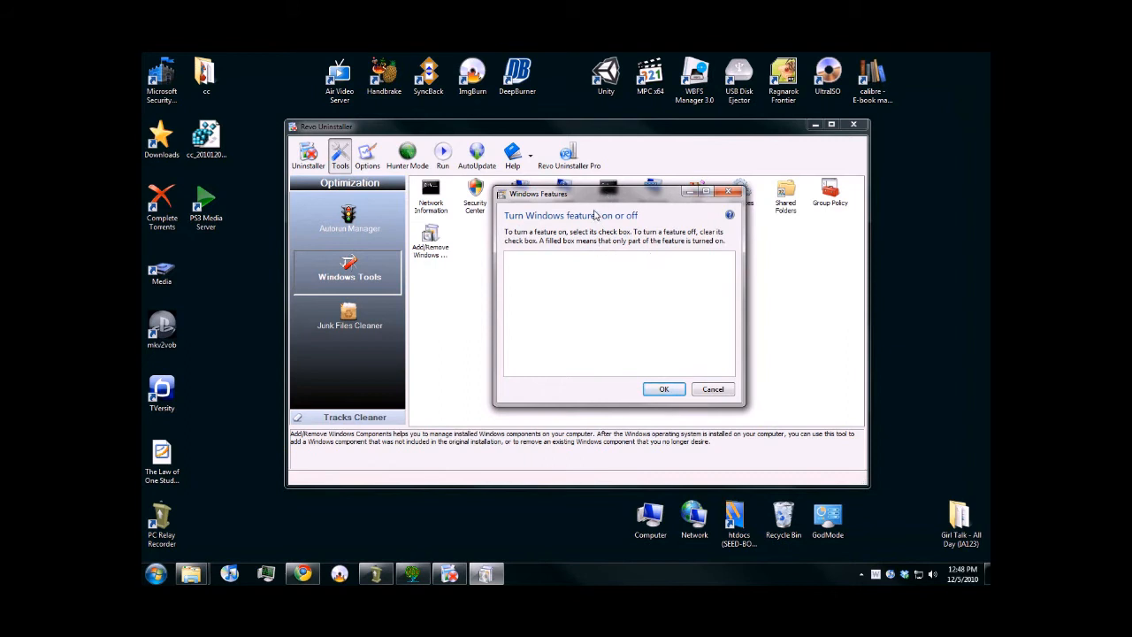
left_click_drag(588, 202, 690, 215)
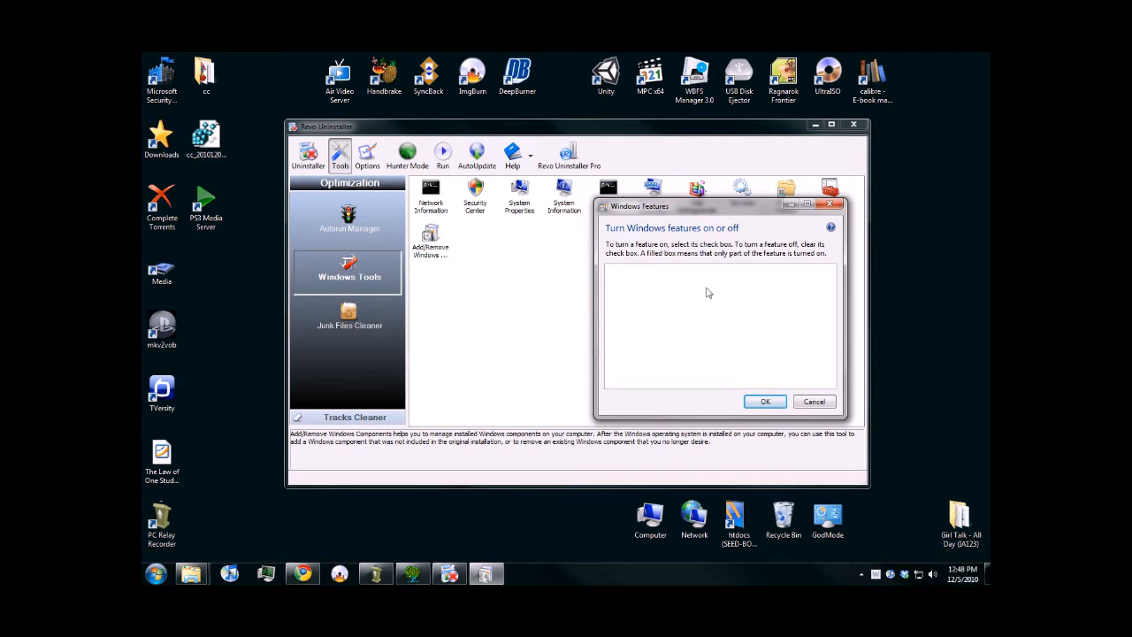
left_click(814, 404)
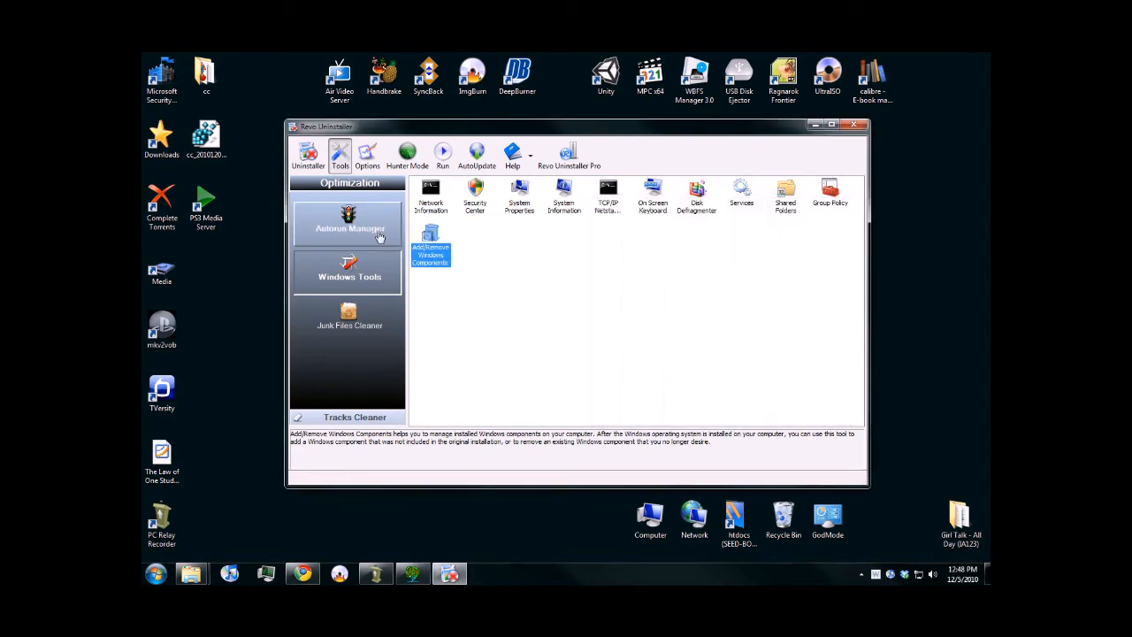
- Show the Autorun Manager and examine the StartupDelayer and QuickTime Task startup entries
left_click(364, 225)
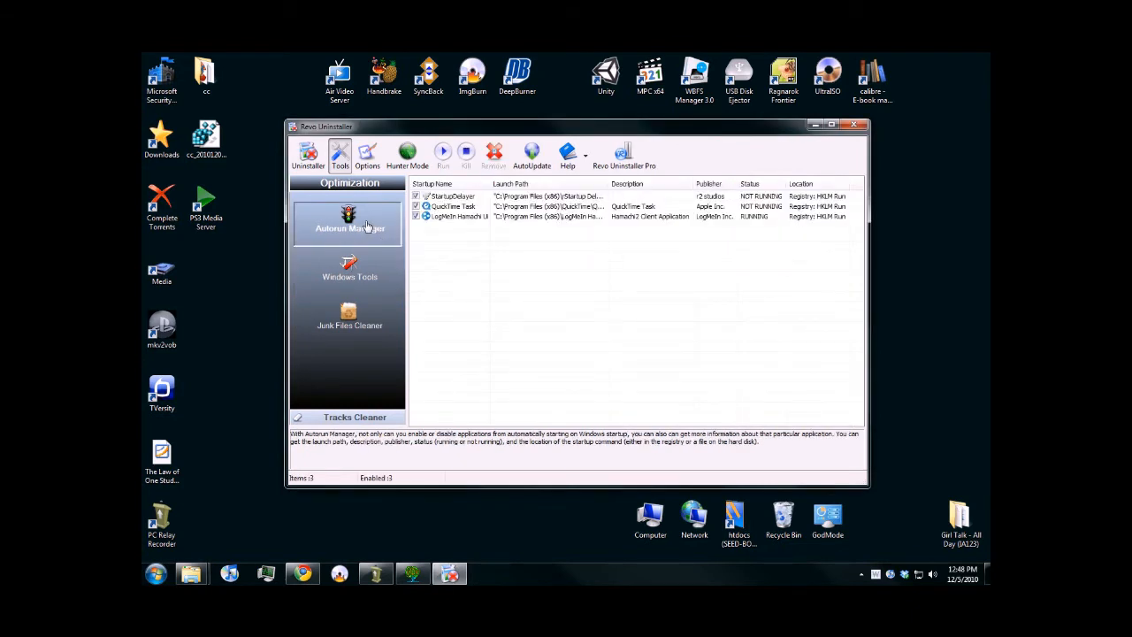
left_click(453, 200)
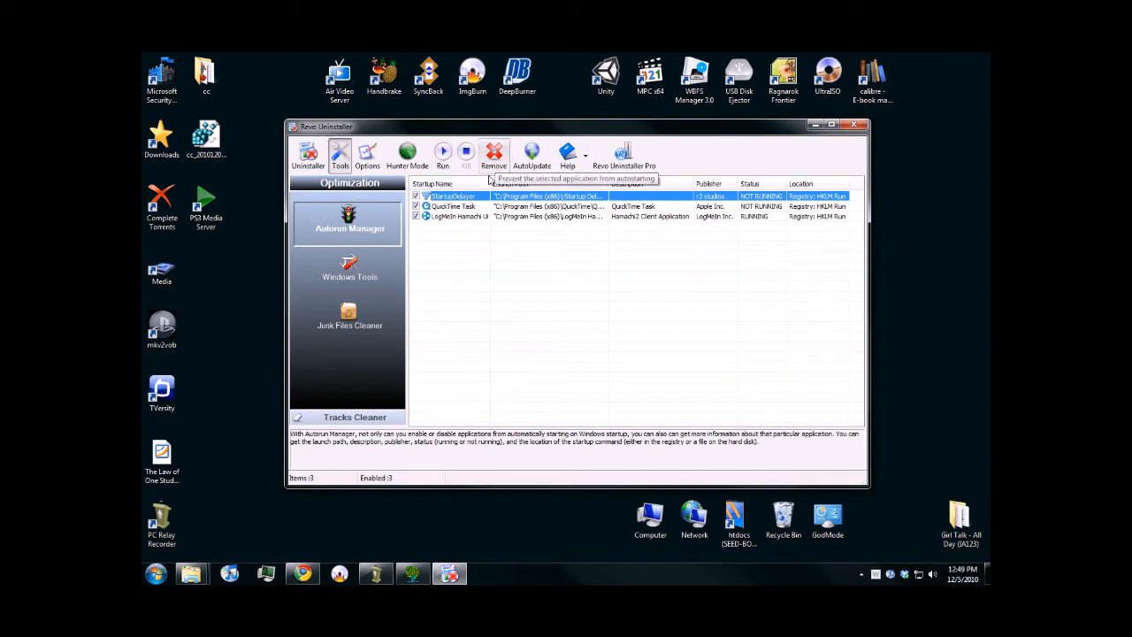
left_click(470, 207)
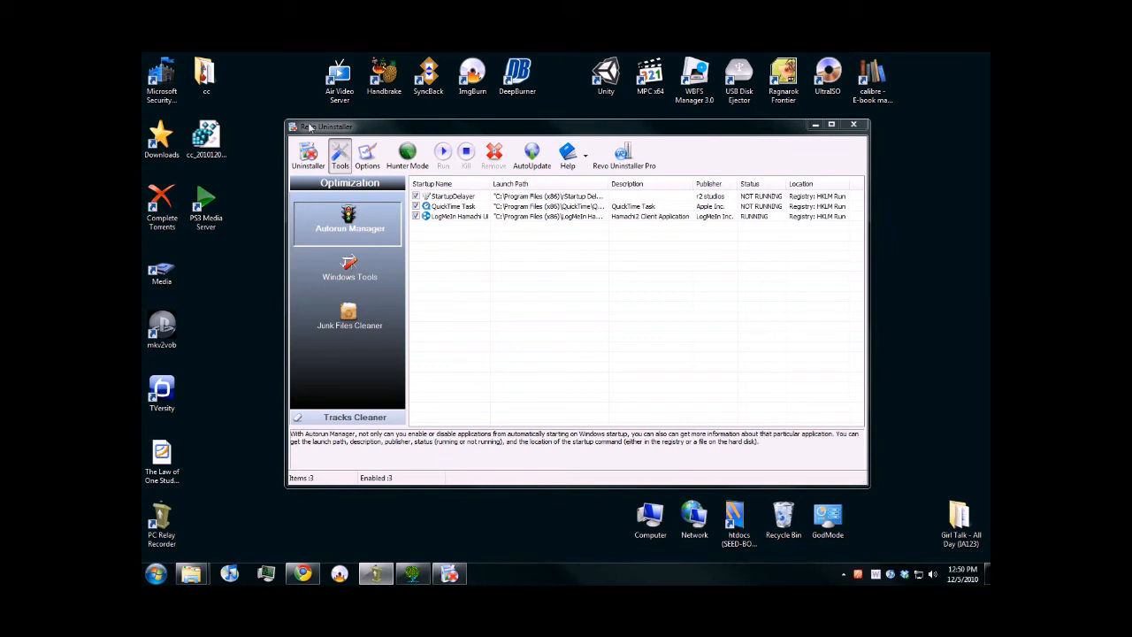
- Review the General, Uninstaller and Junk Files Cleaner options, including the language list and Advanced mode, and discard any changes
left_click(367, 156)
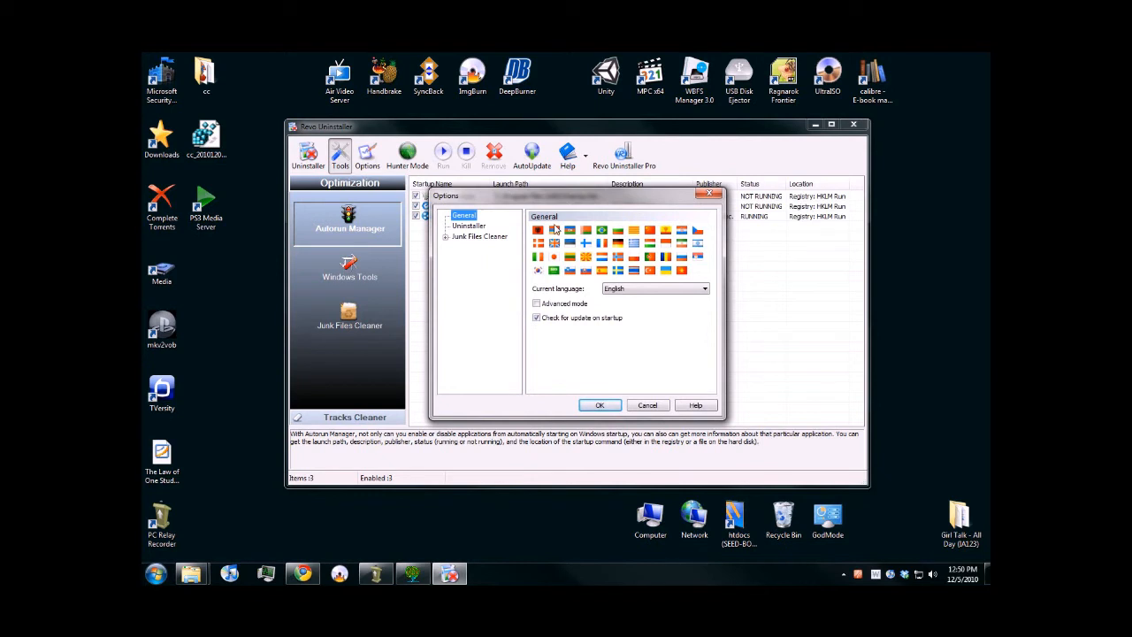
left_click(698, 288)
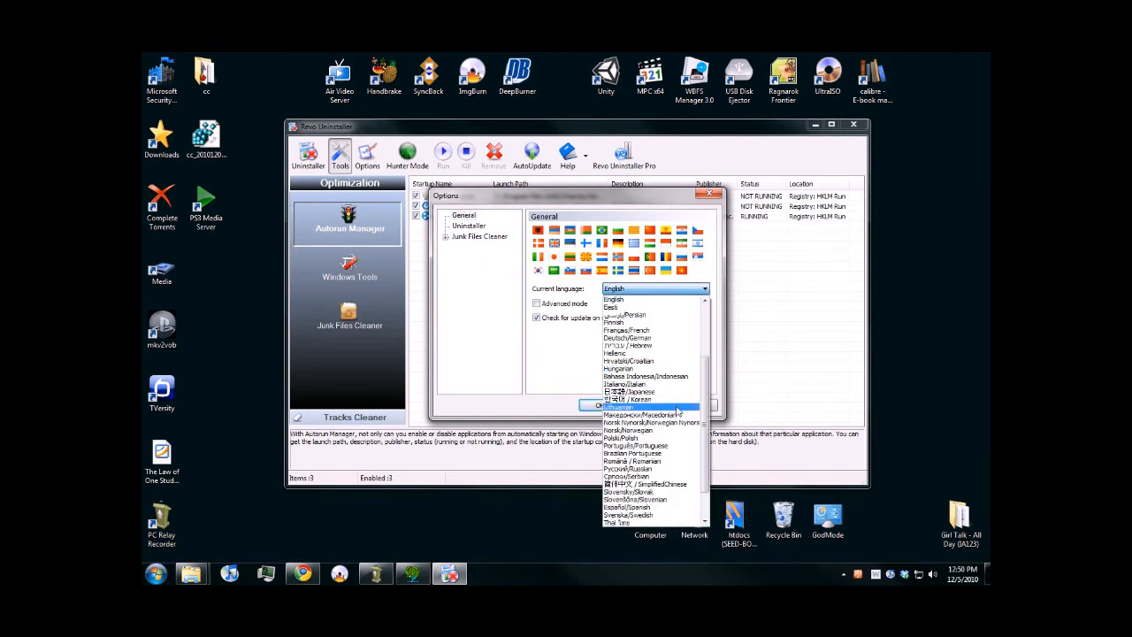
left_click(563, 363)
left_click(574, 305)
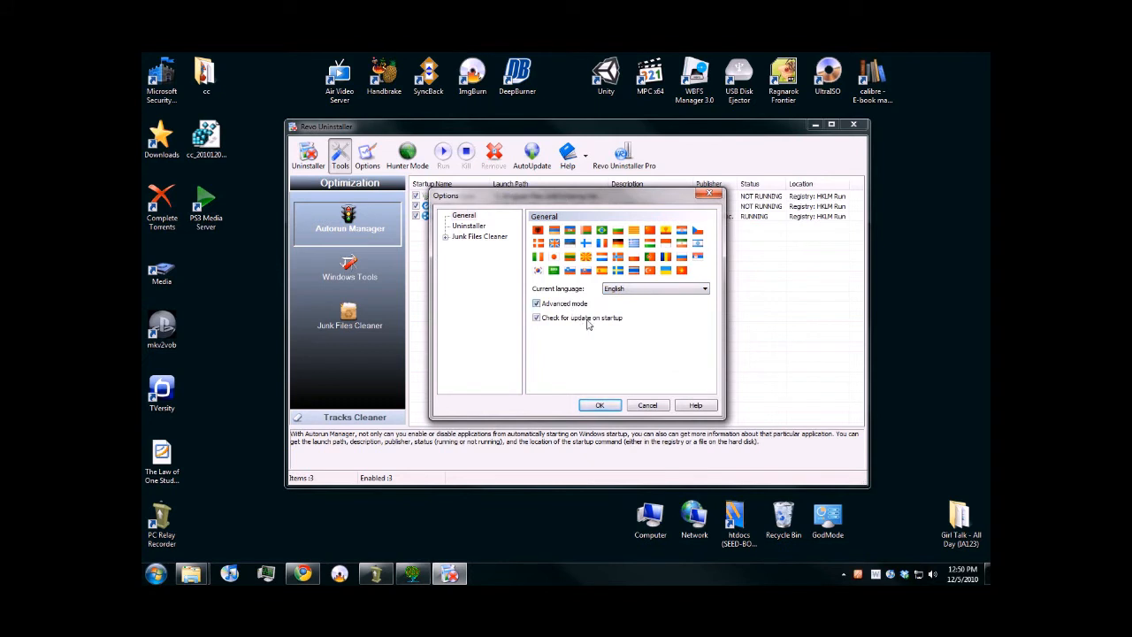
left_click(479, 228)
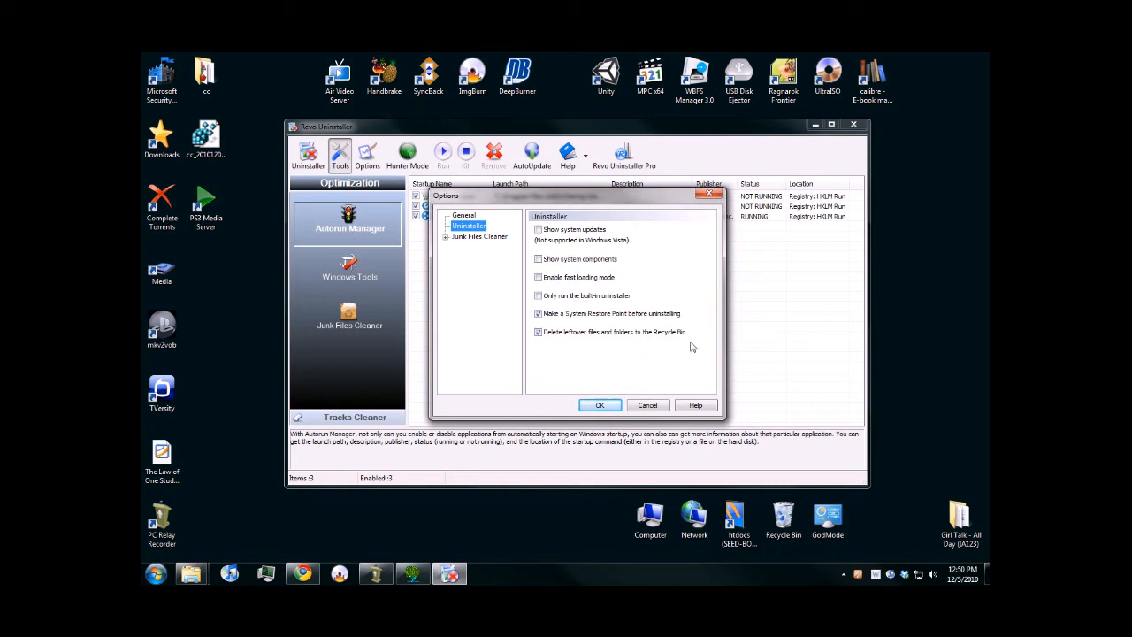
left_click(483, 237)
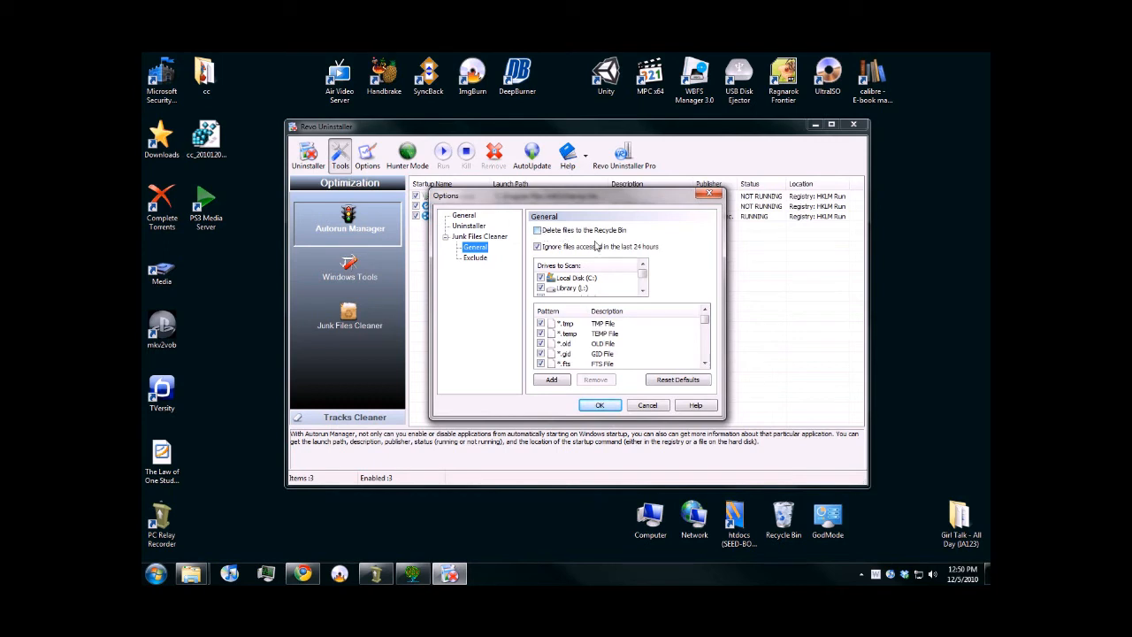
left_click(648, 406)
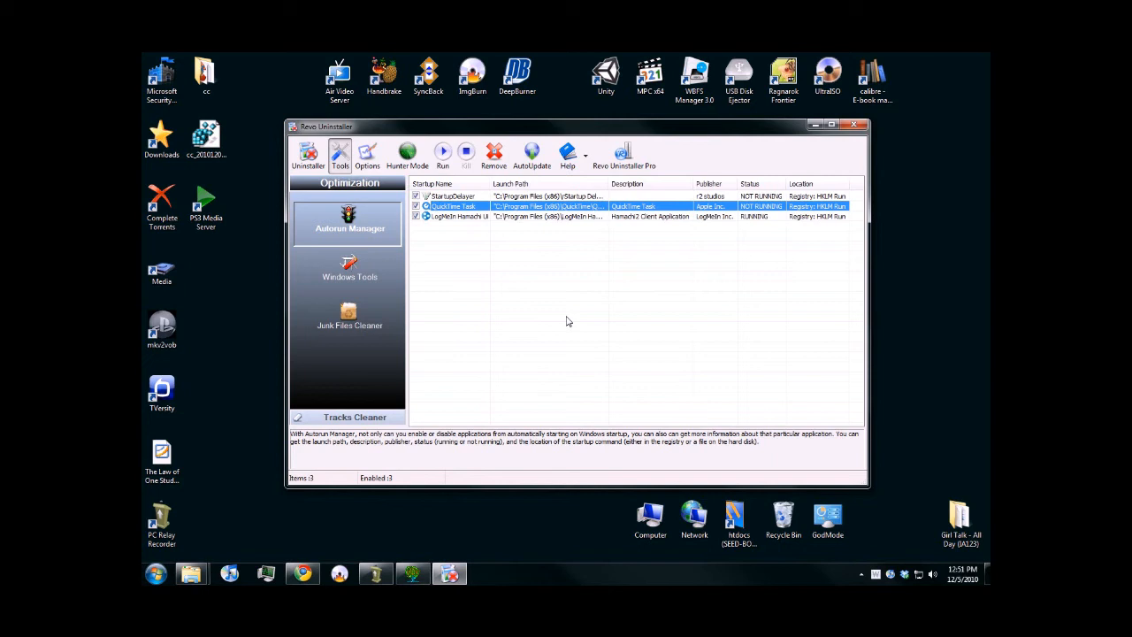
- Switch to Hunter Mode, minimize the folder window, and target the Air Video Server desktop shortcut to bring up its actions
left_click(408, 158)
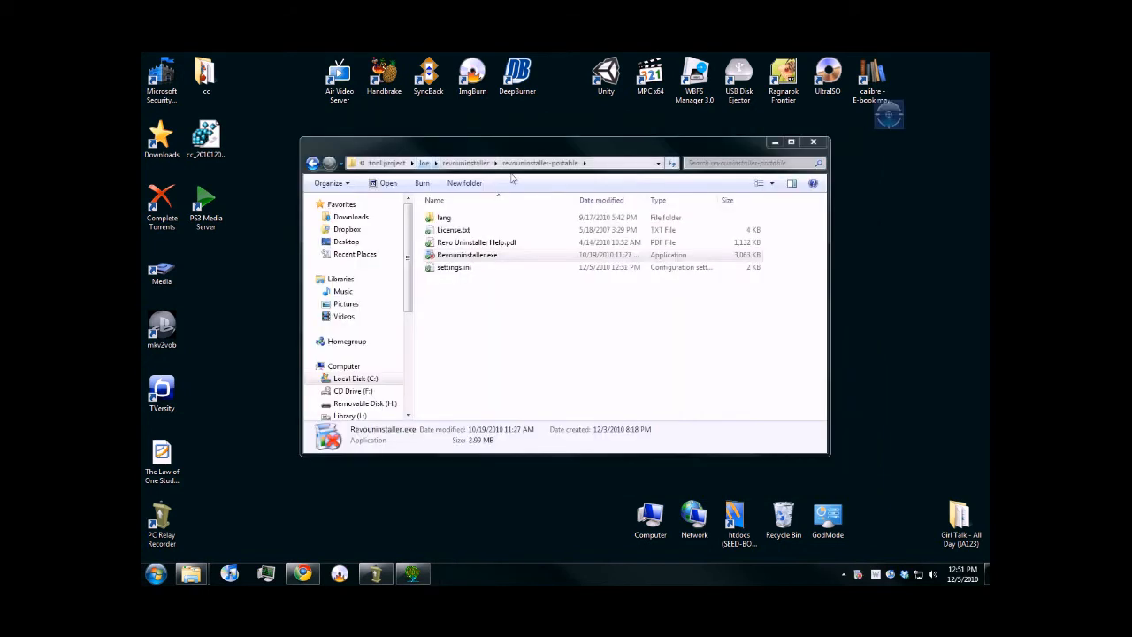
left_click(773, 142)
left_click_drag(884, 125, 341, 80)
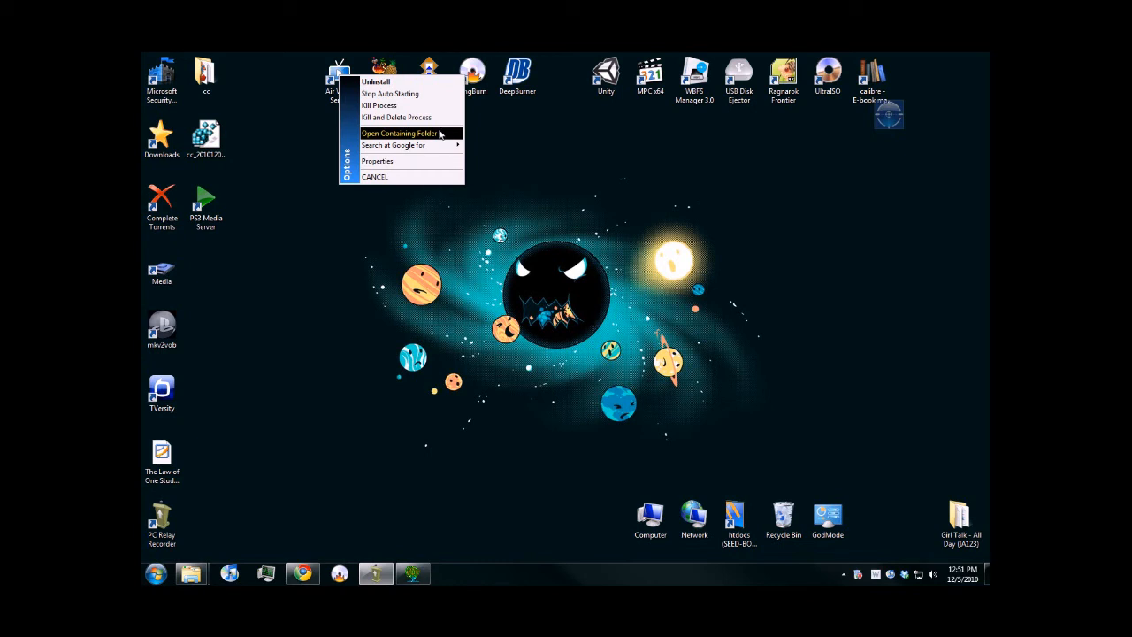
mouse_move(434, 145)
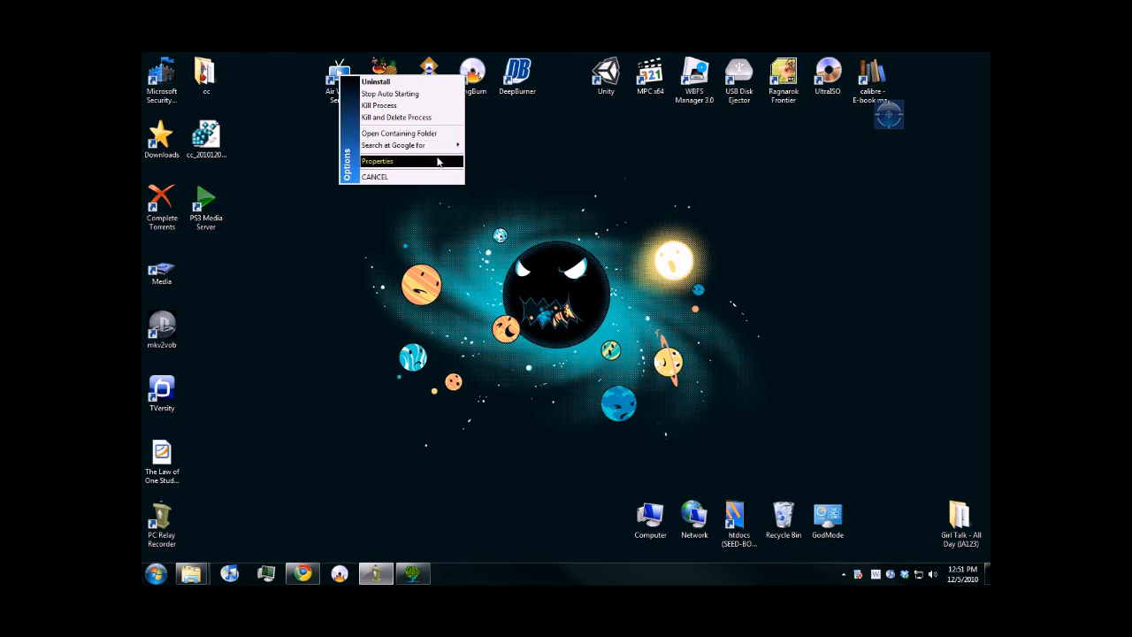
- Open the properties of AirVideoServer.exe from the Hunter Mode actions, look through the property pages, and cancel the dialog
left_click(437, 161)
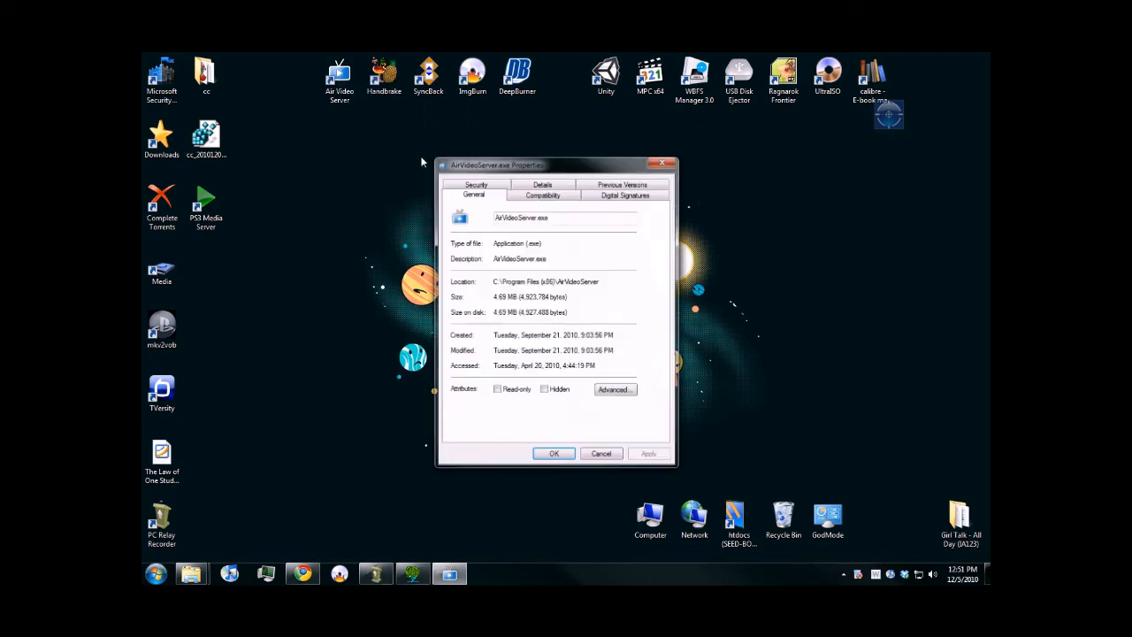
left_click(554, 197)
left_click(499, 196)
left_click(610, 196)
left_click(620, 186)
left_click(533, 197)
left_click(476, 193)
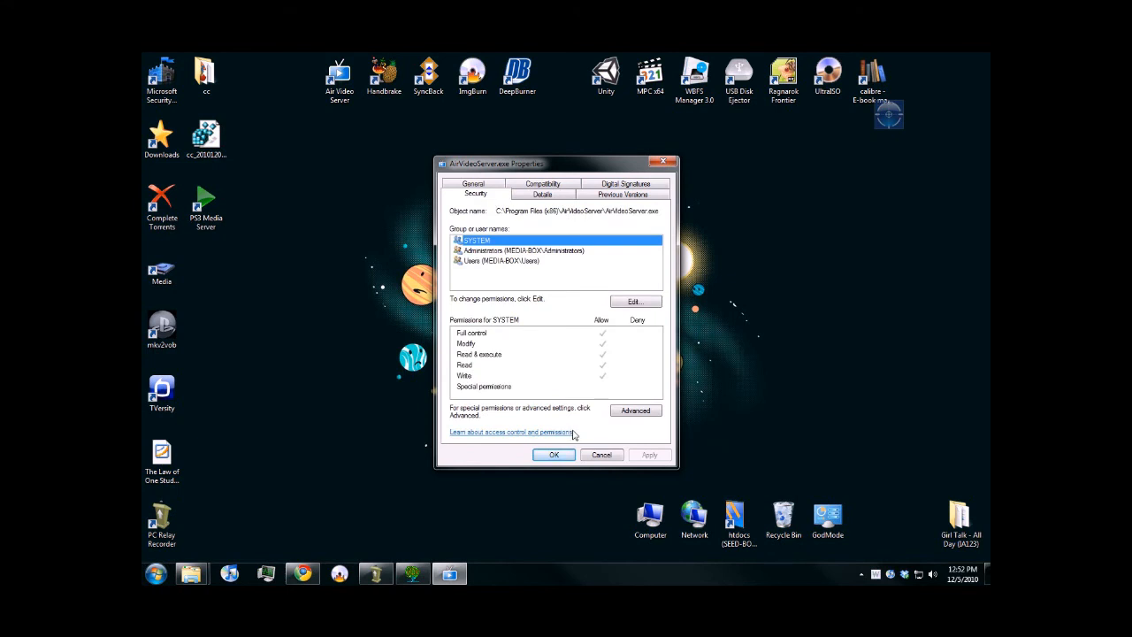
left_click(603, 455)
- Try the Hunter Mode target on an empty spot of the desktop, and restore the main Revo Uninstaller window
left_click_drag(886, 126, 361, 180)
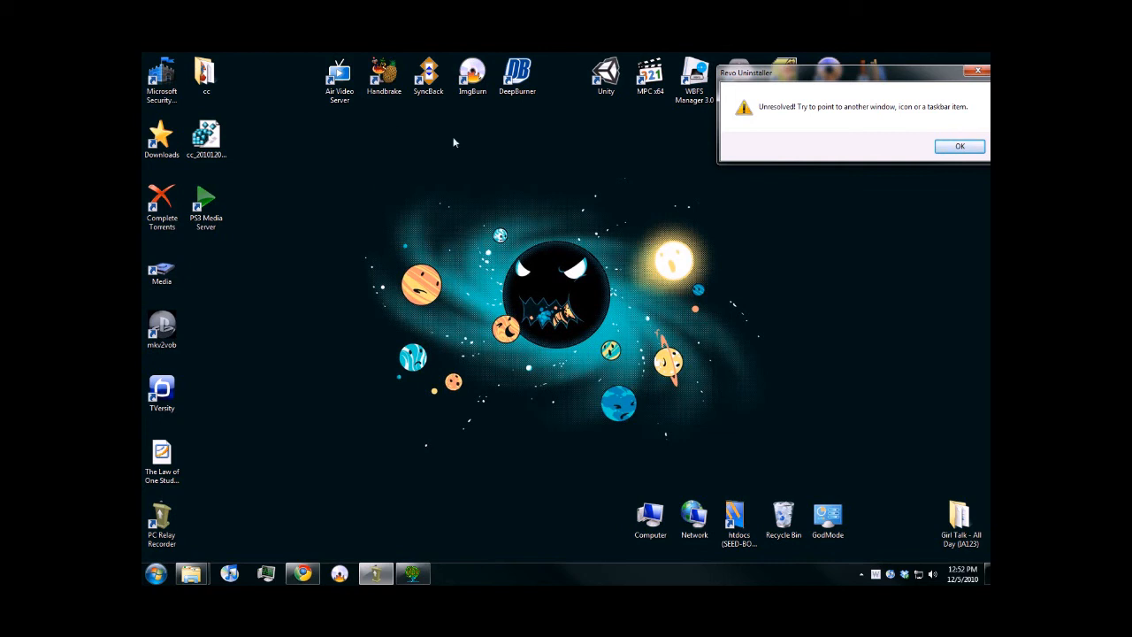
left_click(959, 146)
left_click(863, 574)
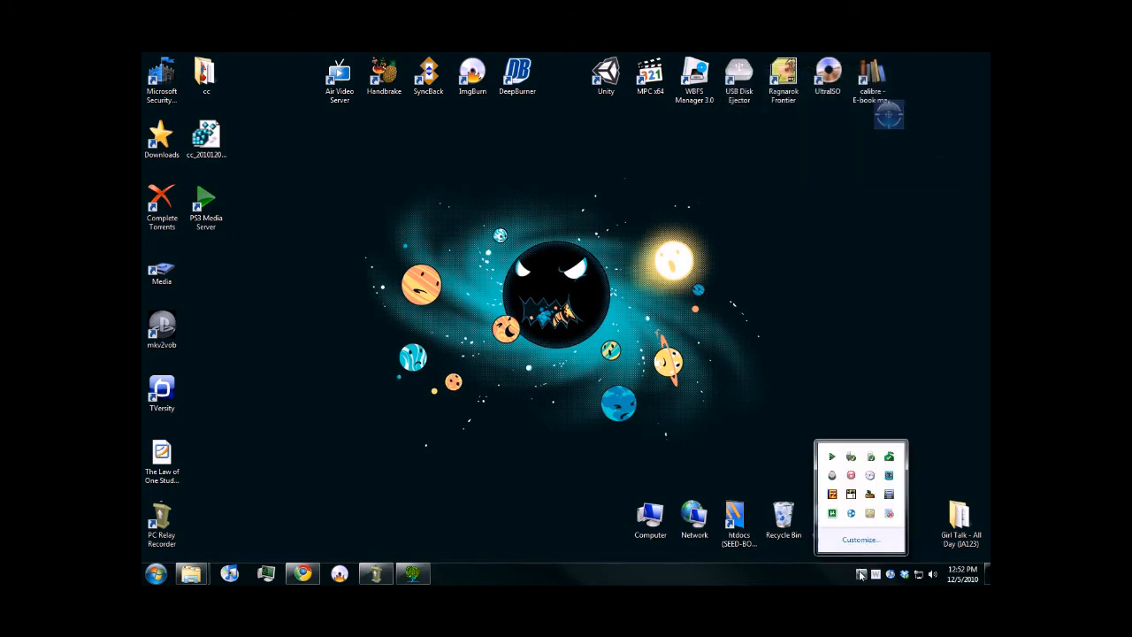
left_click(891, 518)
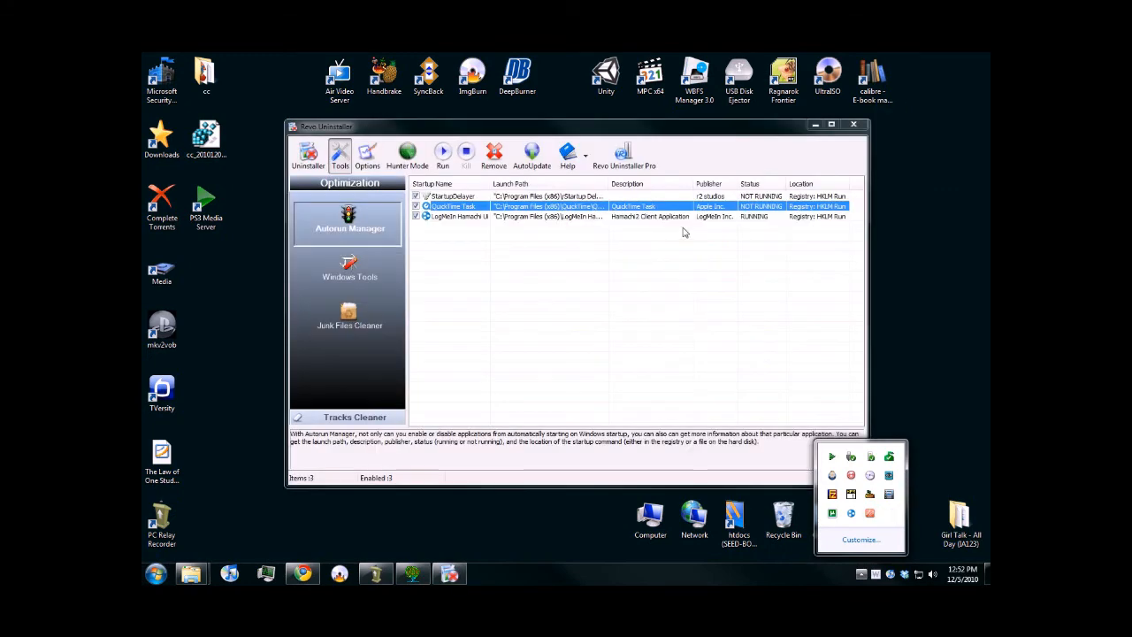
- Move the Revo Uninstaller window higher on the desktop, check for program updates with AutoUpdate, and cancel the update dialog
left_click_drag(534, 135, 518, 104)
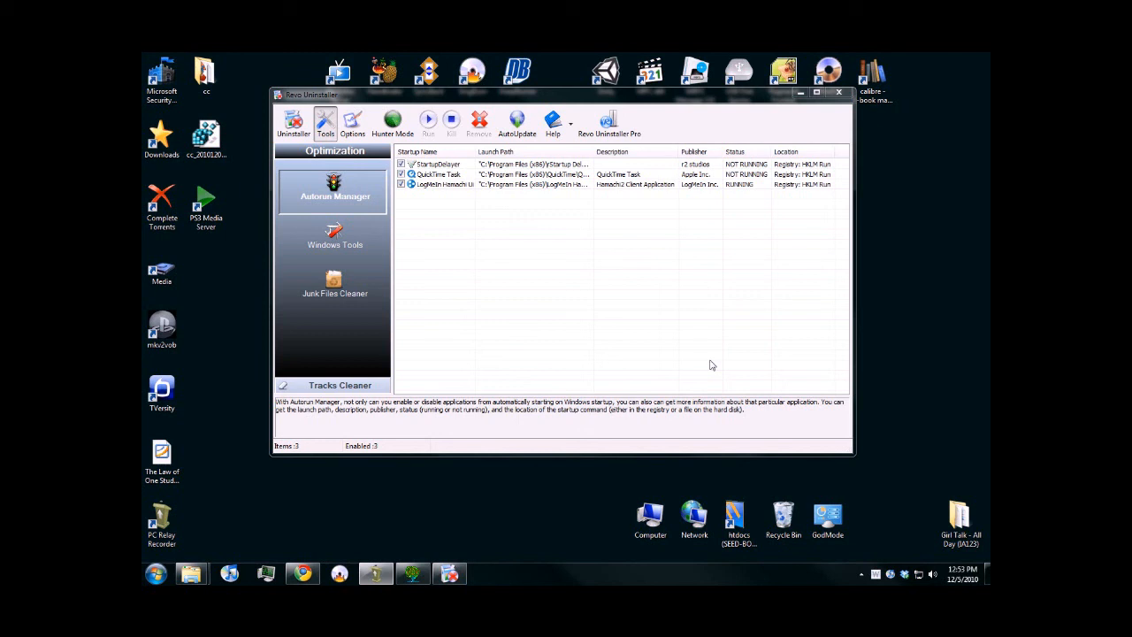
left_click(511, 133)
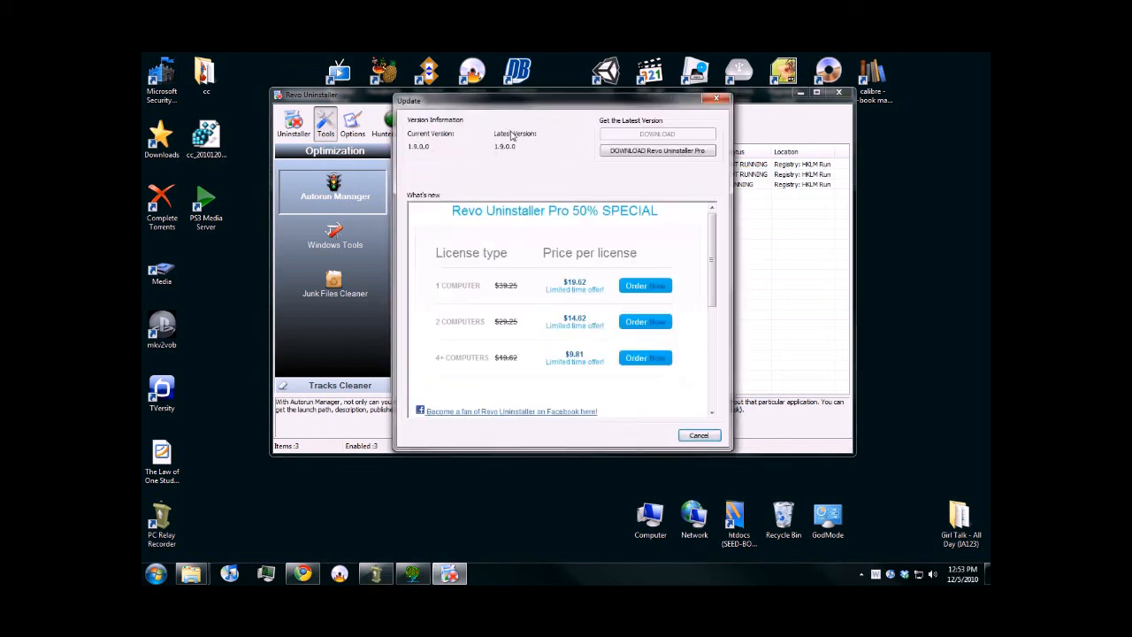
left_click_drag(713, 251, 677, 210)
left_click(699, 436)
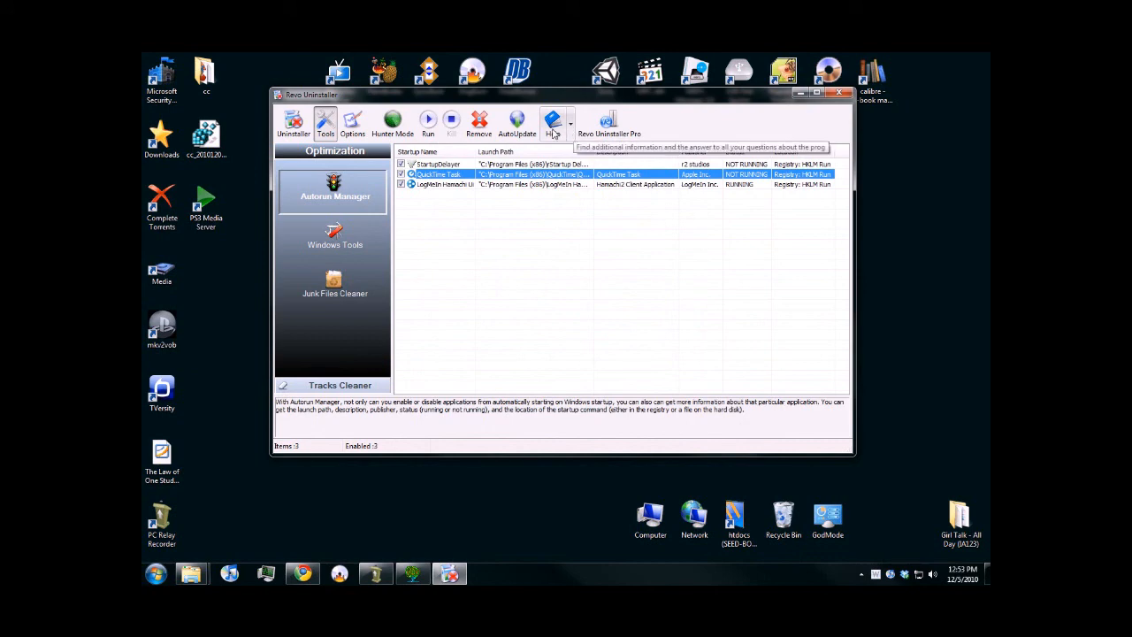
- Open the Revo Uninstaller help manual, skim its overview, User Interface and Uninstaller pages, and close the PDF
left_click(554, 128)
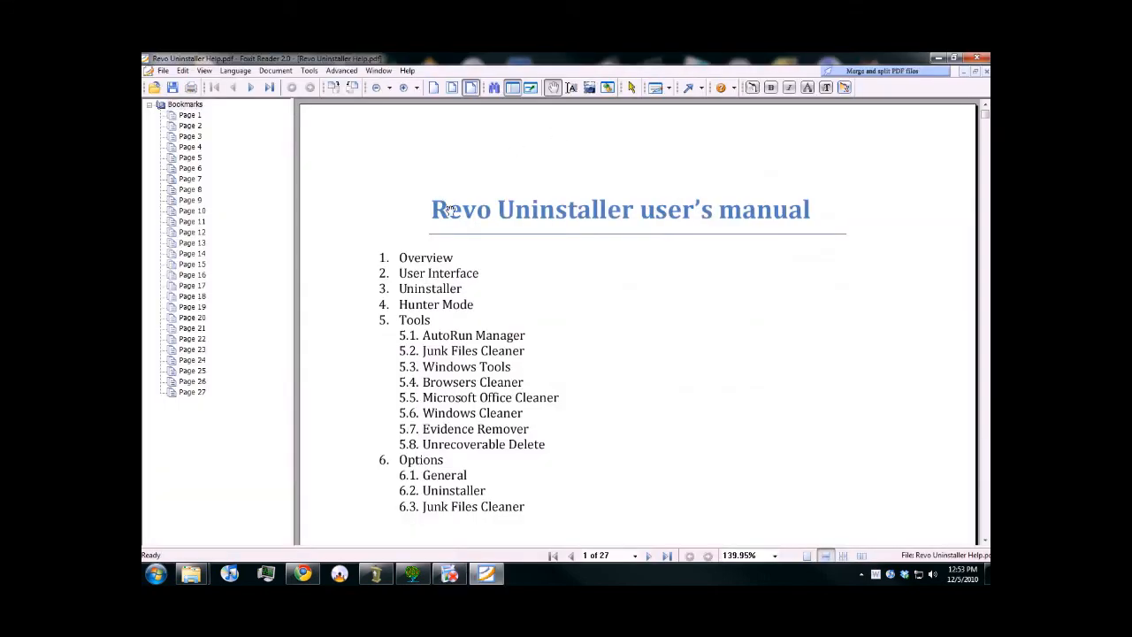
scroll(453, 211, "down", 10)
scroll(461, 210, "down", 15)
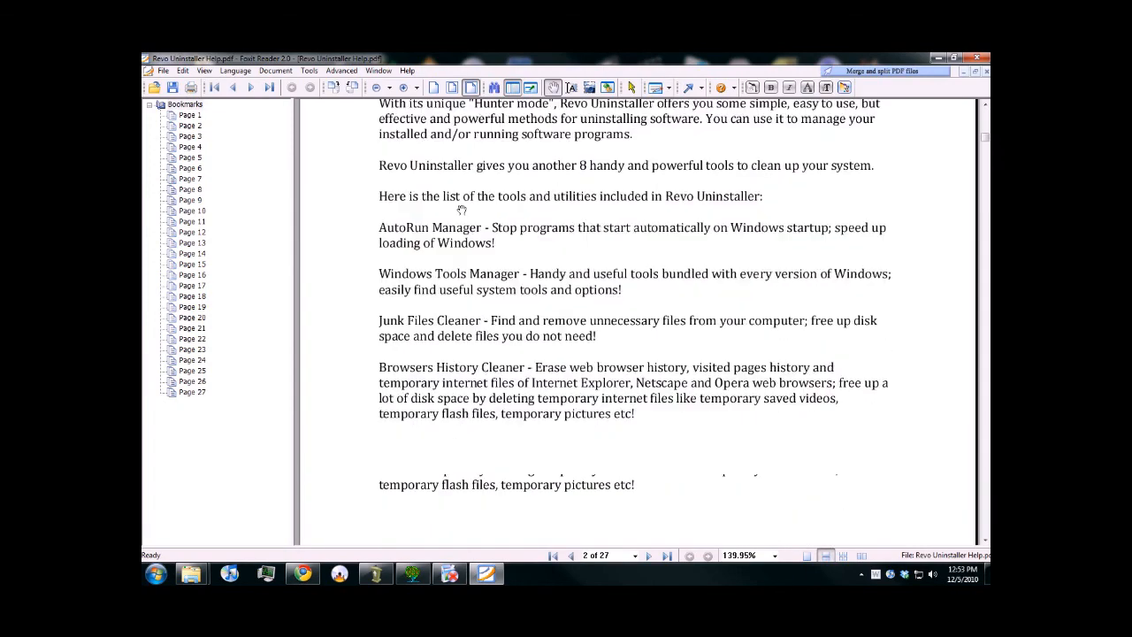
scroll(461, 211, "down", 6)
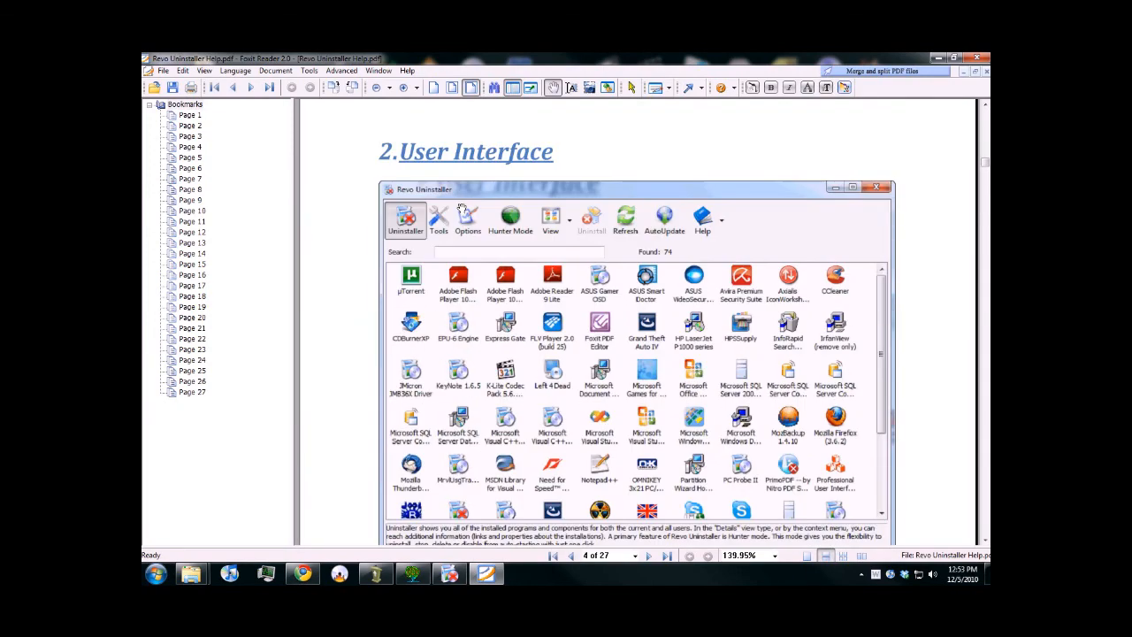
scroll(462, 207, "down", 8)
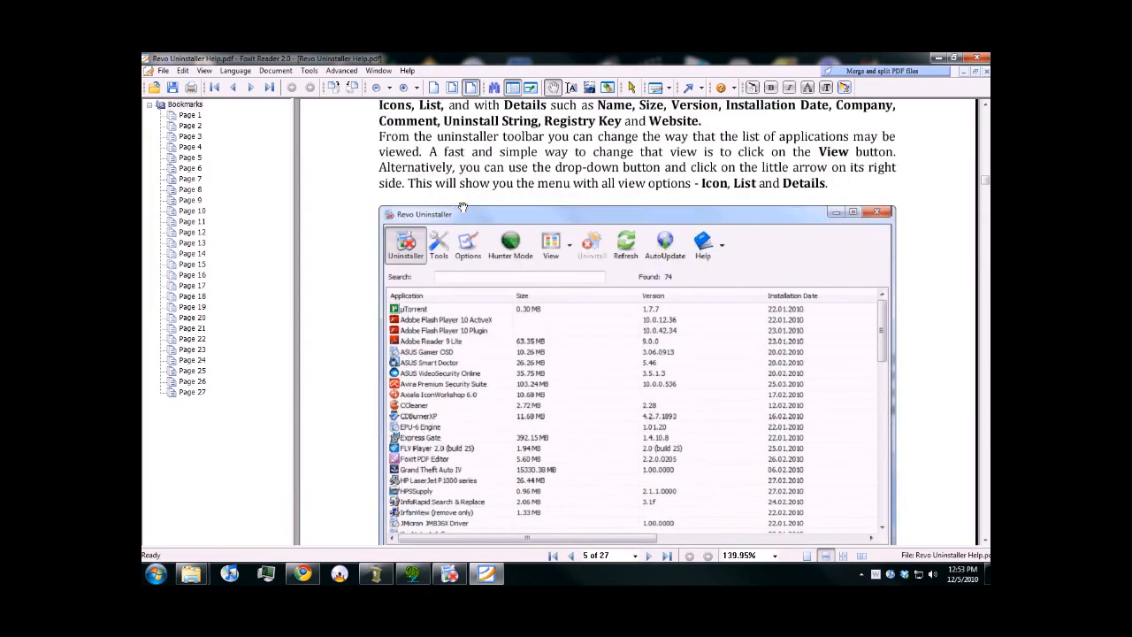
scroll(462, 207, "down", 5)
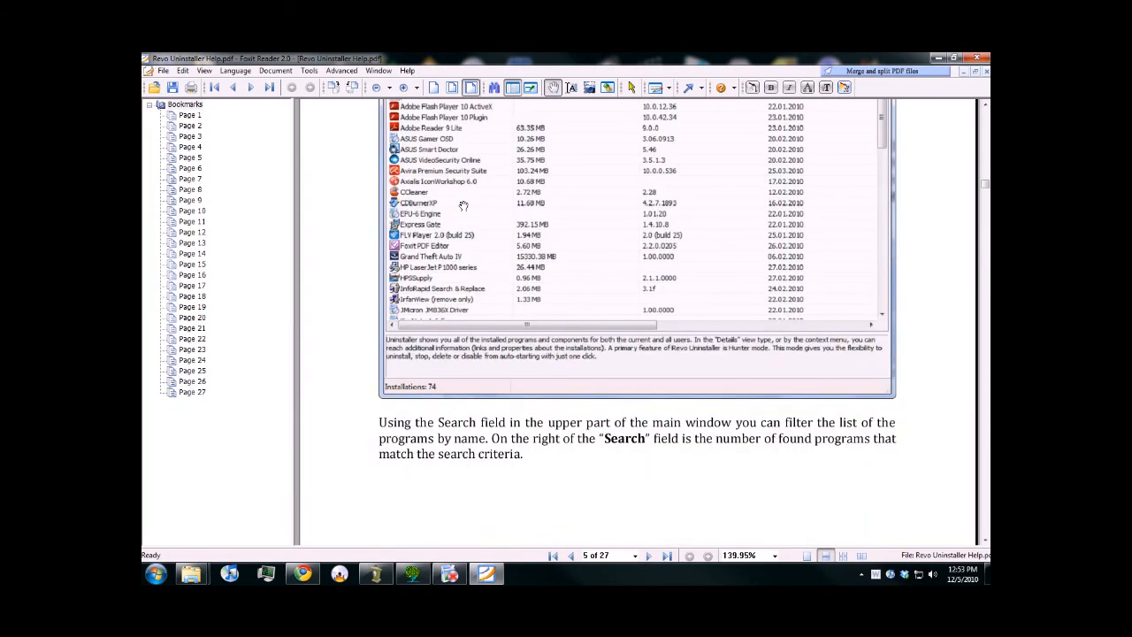
scroll(924, 237, "down", 10)
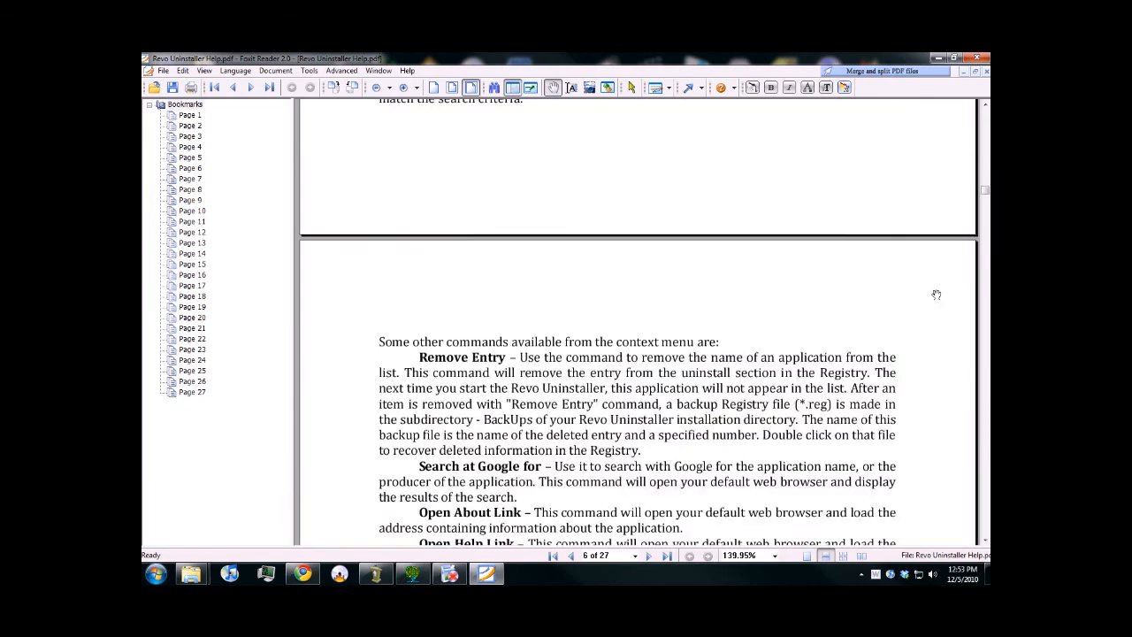
left_click(977, 57)
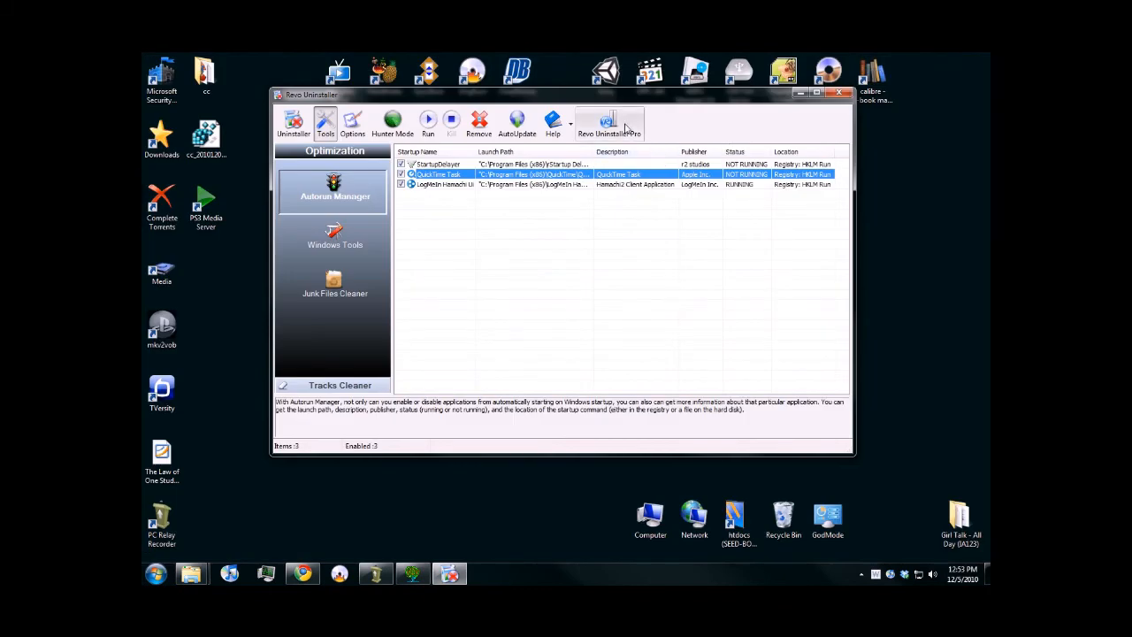
- View the Revo Uninstaller Pro website from the program, minimize the browser, and return to the Revo Uninstaller window
left_click(627, 129)
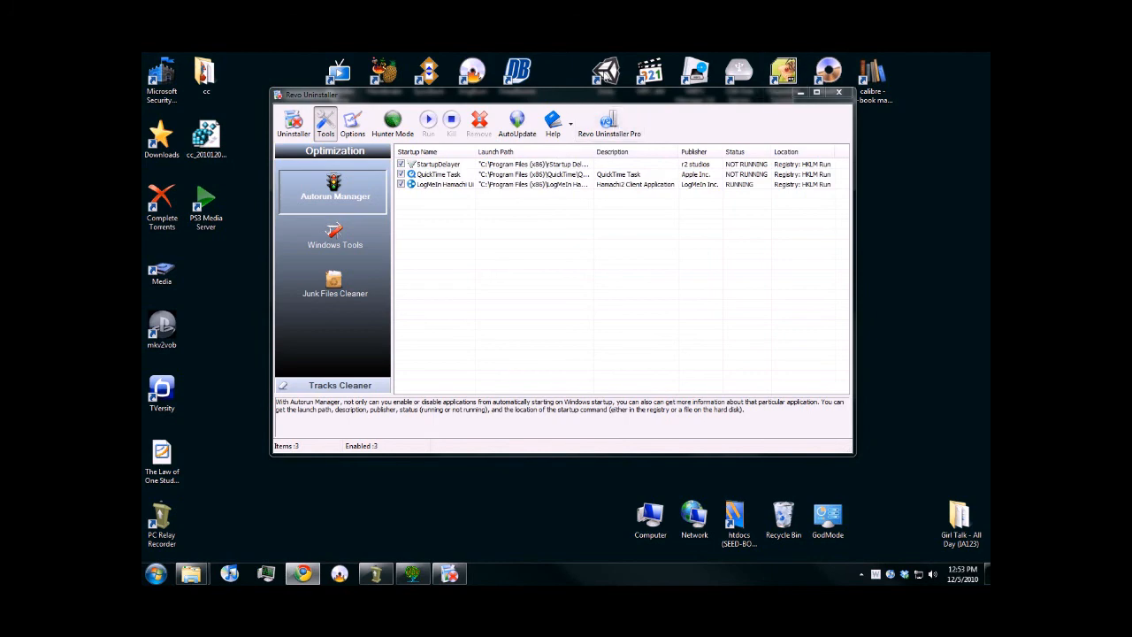
left_click_drag(989, 58, 538, 53)
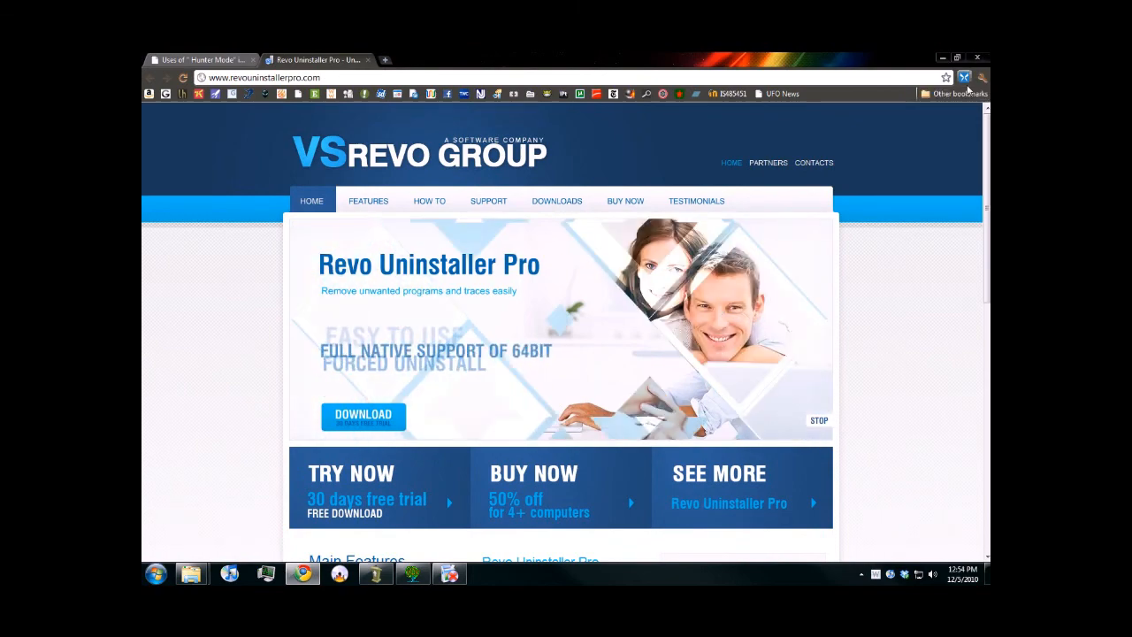
left_click(957, 57)
left_click(939, 60)
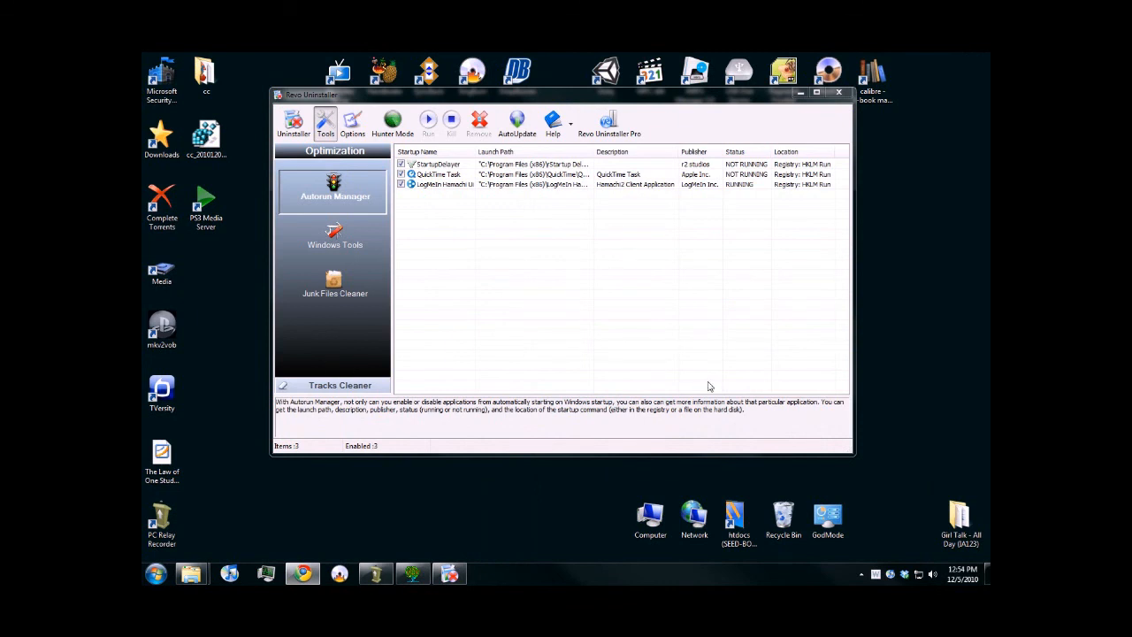
left_click(453, 575)
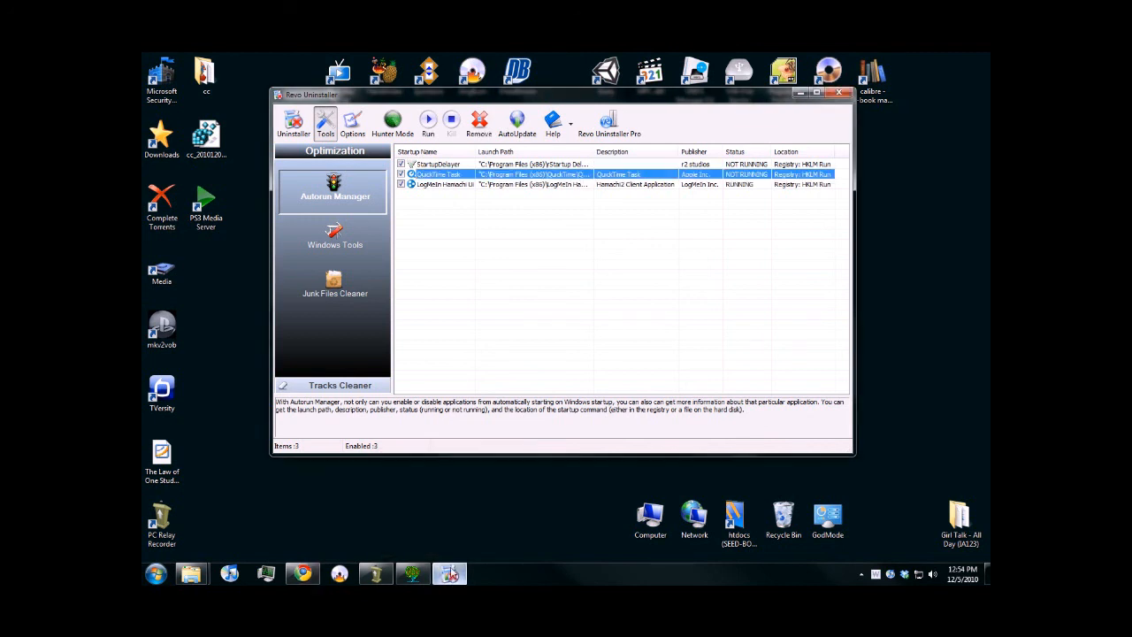